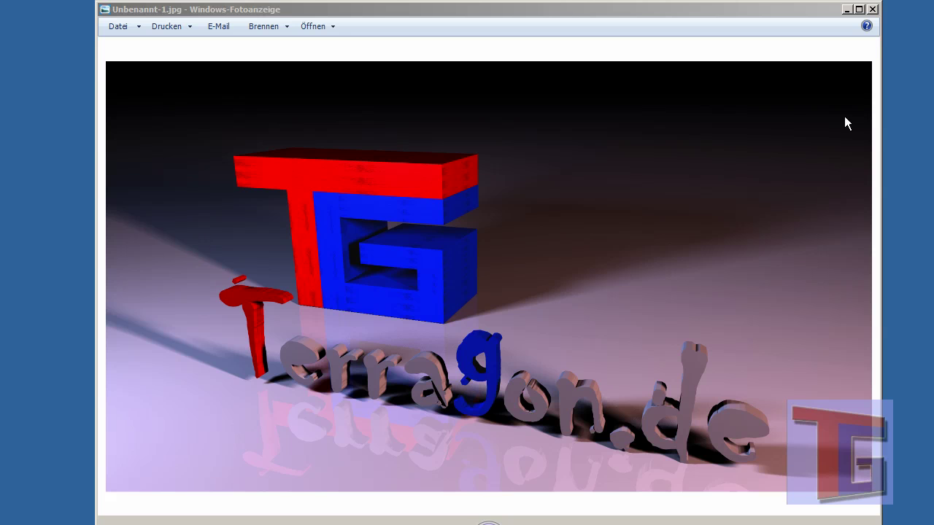
# Bring up Firefox showing the Google 3D Warehouse page at sketchup.google.com/3dwarehouse.
pyautogui.click(873, 9)
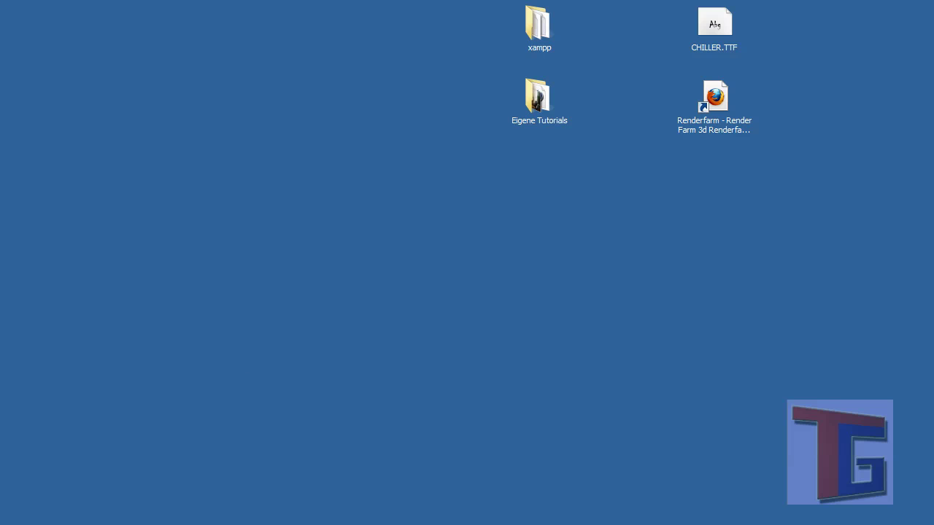
pyautogui.hotkey('alt', 'Tab')
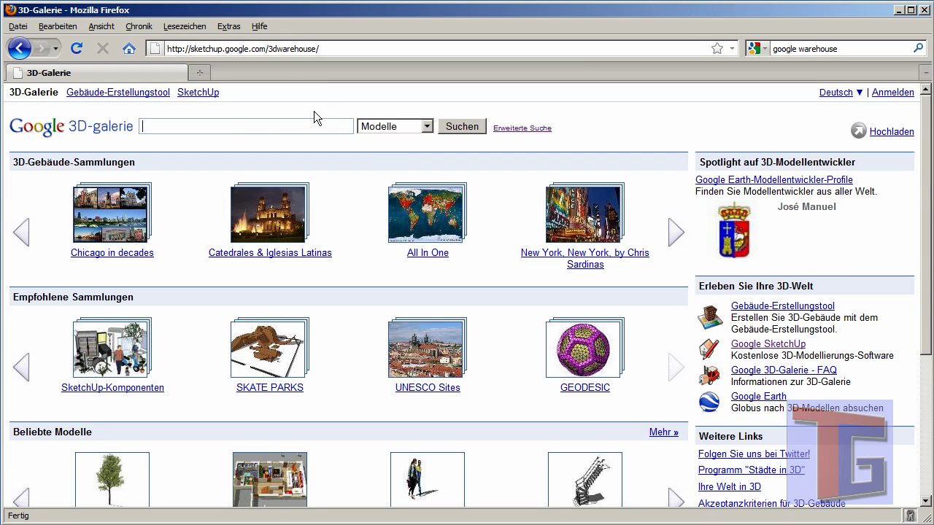
pyautogui.doubleClick(270, 49)
pyautogui.click(188, 338)
# Page through the Beliebte Modelle carousel of popular models, such as the Jacuzzi.
pyautogui.scroll(-5, 55, 372)
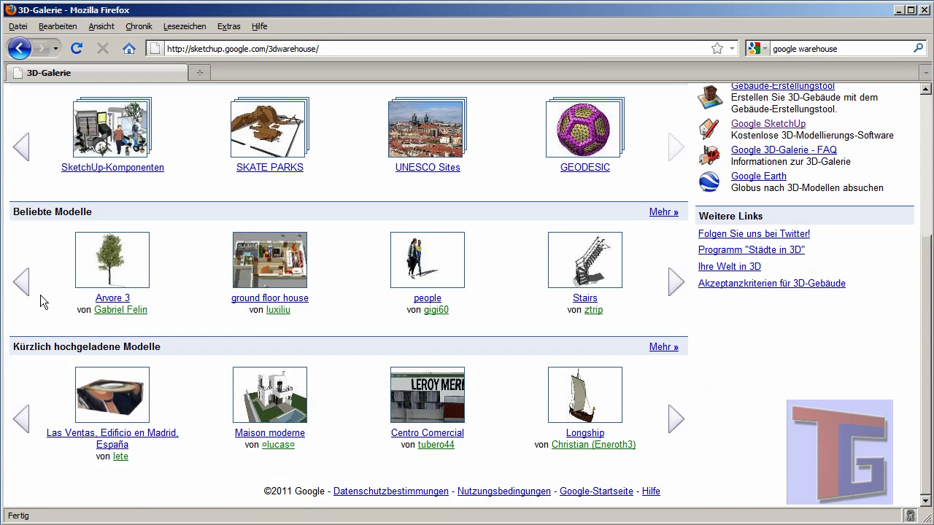
pyautogui.click(24, 283)
pyautogui.click(24, 283)
pyautogui.click(25, 283)
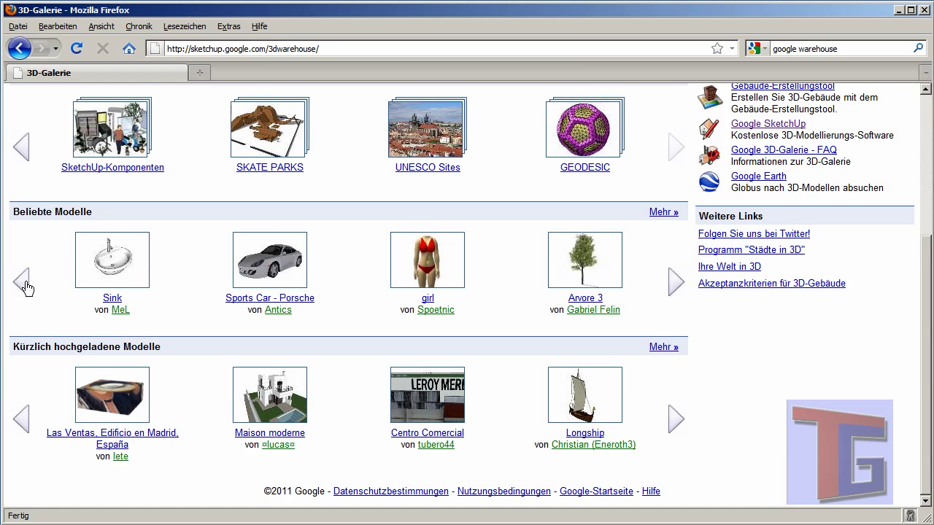
pyautogui.click(24, 283)
pyautogui.click(24, 284)
pyautogui.click(24, 283)
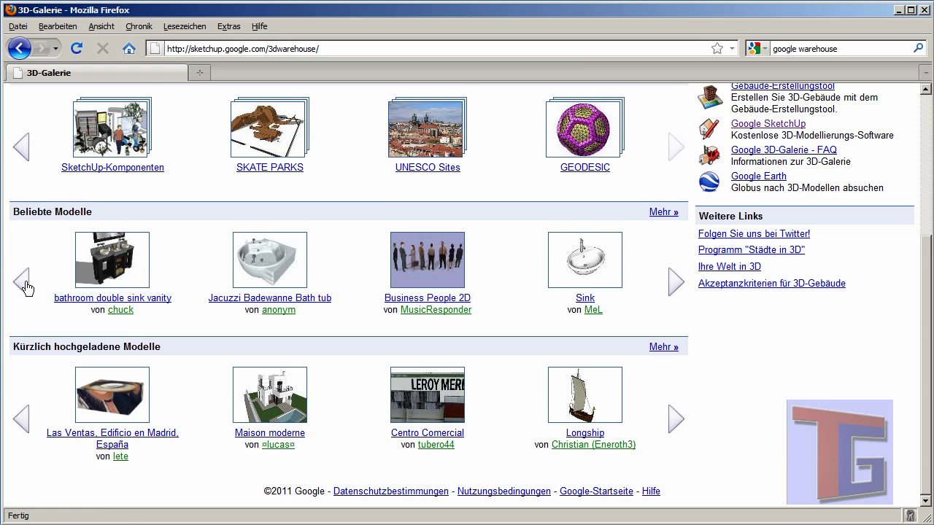
pyautogui.click(24, 283)
pyautogui.scroll(5, 397, 283)
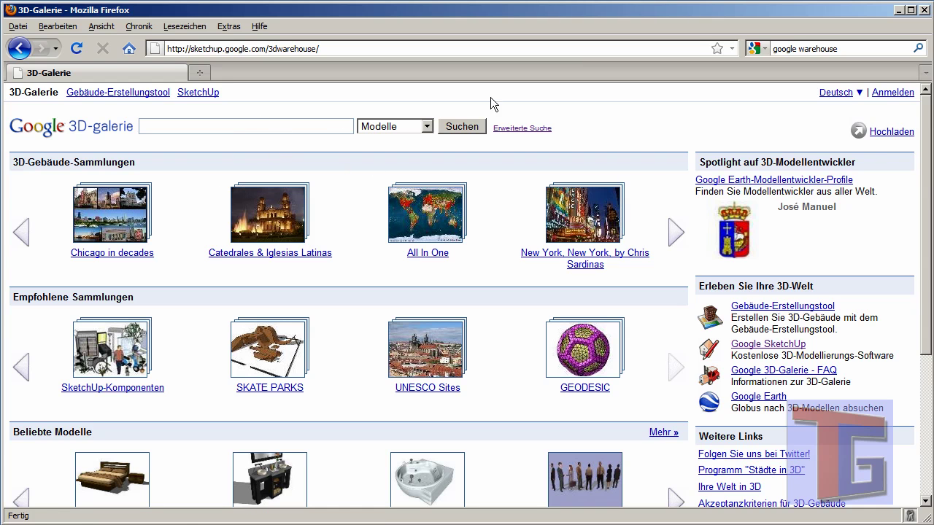
# Open Erweiterte Suche and enter 'bathroom' as the title search words.
pyautogui.click(519, 129)
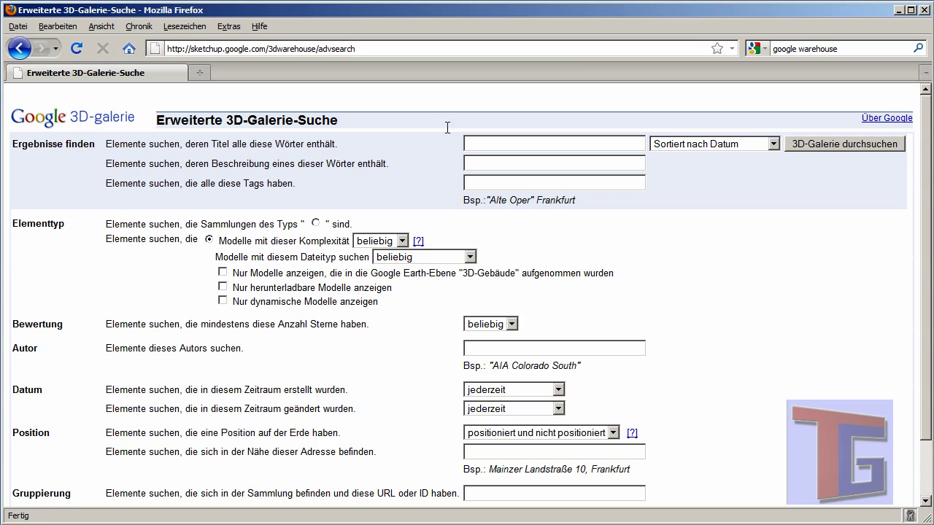
pyautogui.click(490, 148)
pyautogui.write('bath')
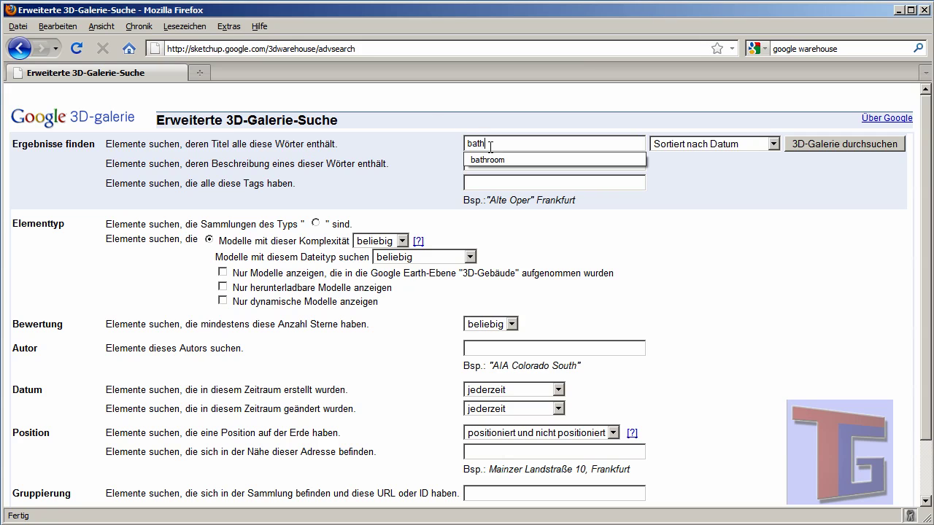
pyautogui.write('room')
pyautogui.click(513, 181)
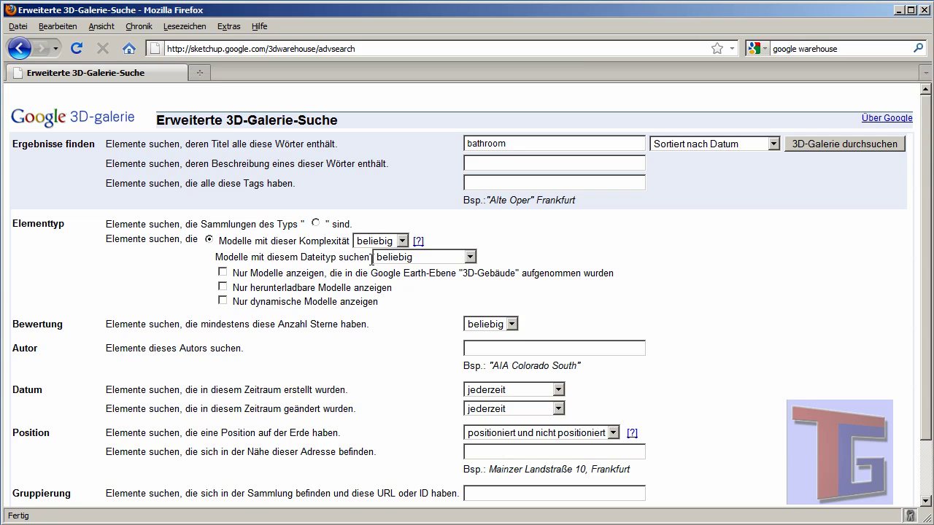
# Limit results to downloadable COLLADA (.zip) models and run the search.
pyautogui.moveTo(216, 257); pyautogui.dragTo(328, 257)
pyautogui.doubleClick(330, 257)
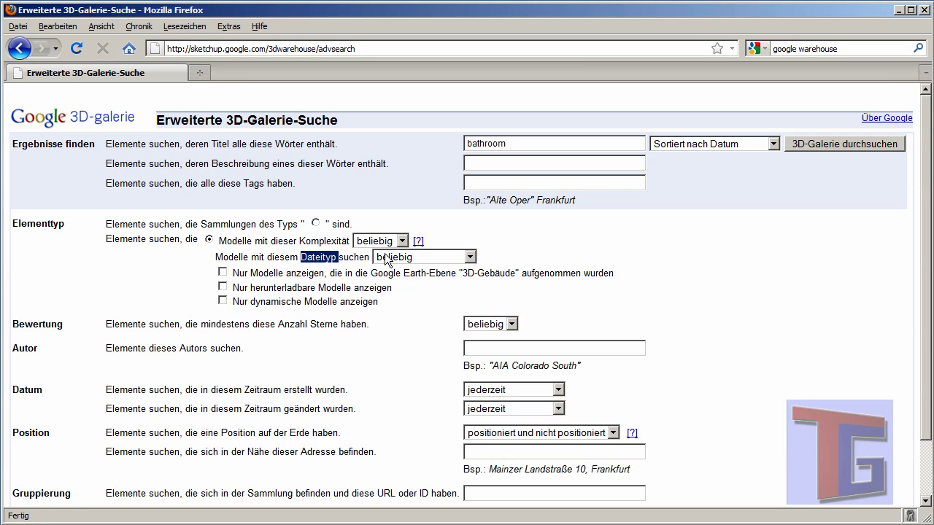
pyautogui.click(437, 257)
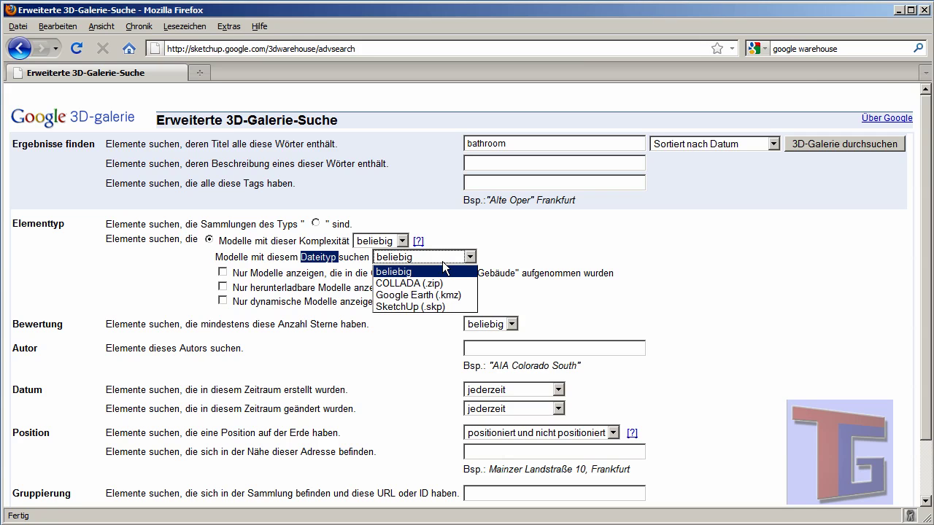
pyautogui.click(410, 284)
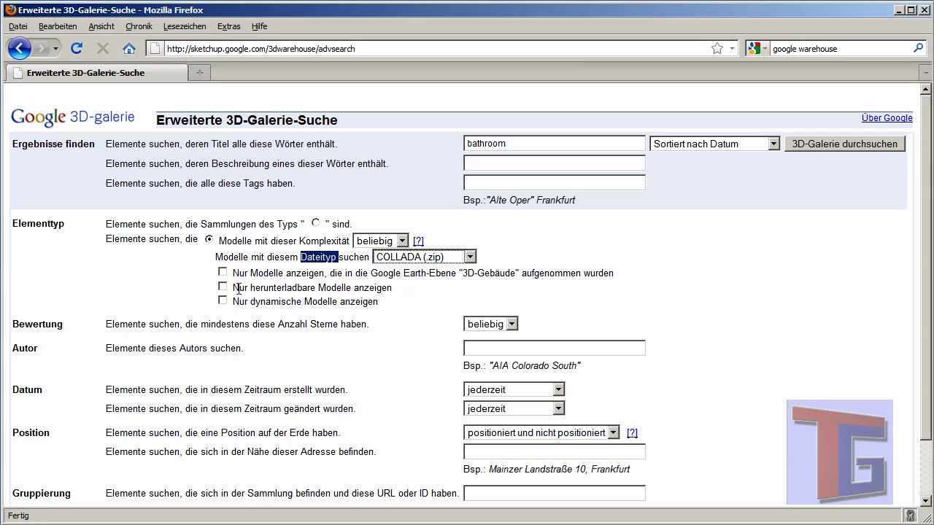
pyautogui.moveTo(238, 289); pyautogui.dragTo(399, 292)
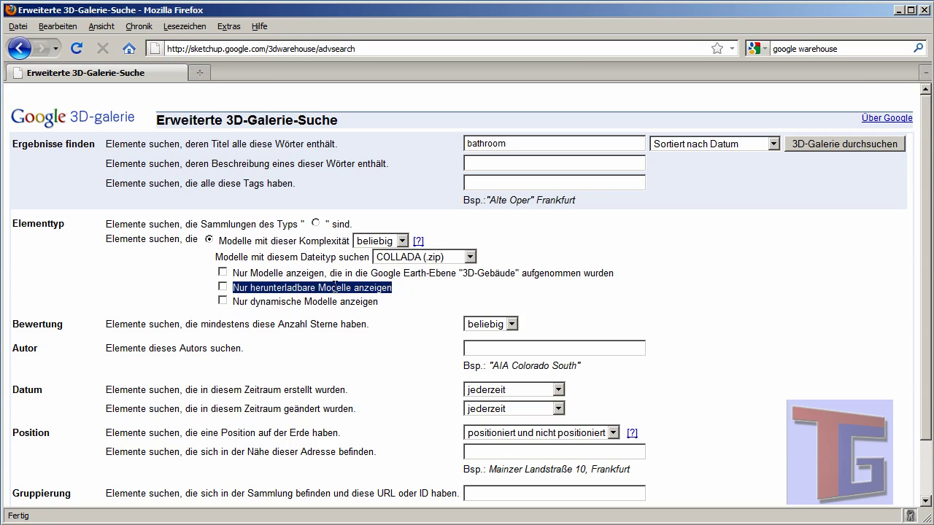
pyautogui.click(223, 287)
pyautogui.click(817, 145)
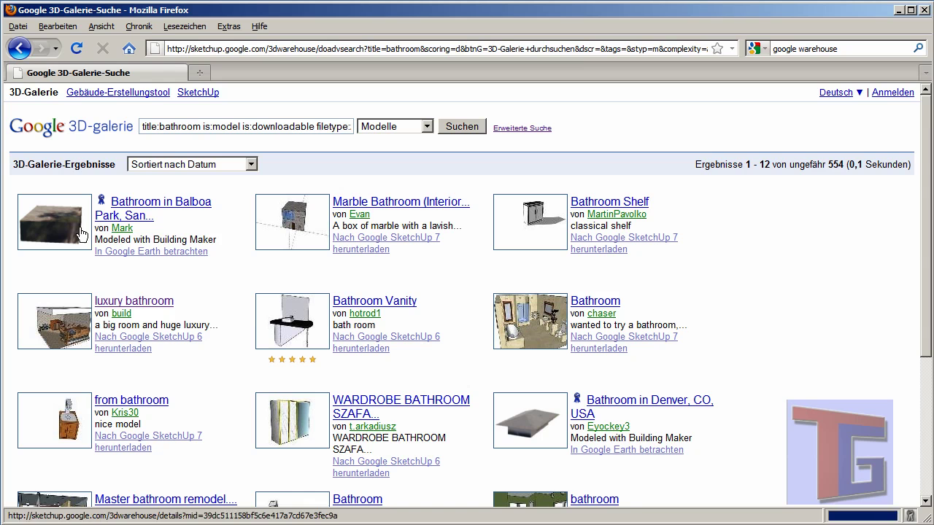
# Scroll through the bathroom results and note the count of about 554 models.
pyautogui.scroll(-2, 927, 203)
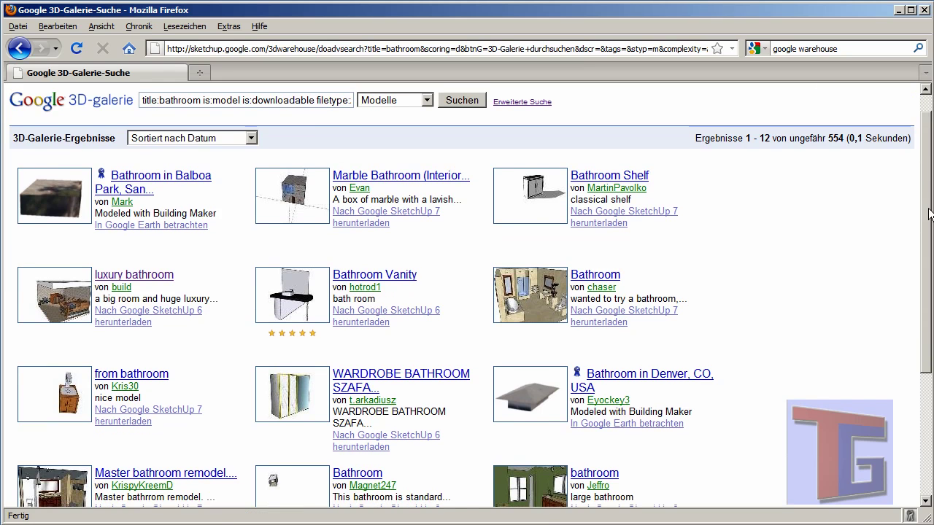
pyautogui.scroll(2, 927, 203)
pyautogui.doubleClick(836, 164)
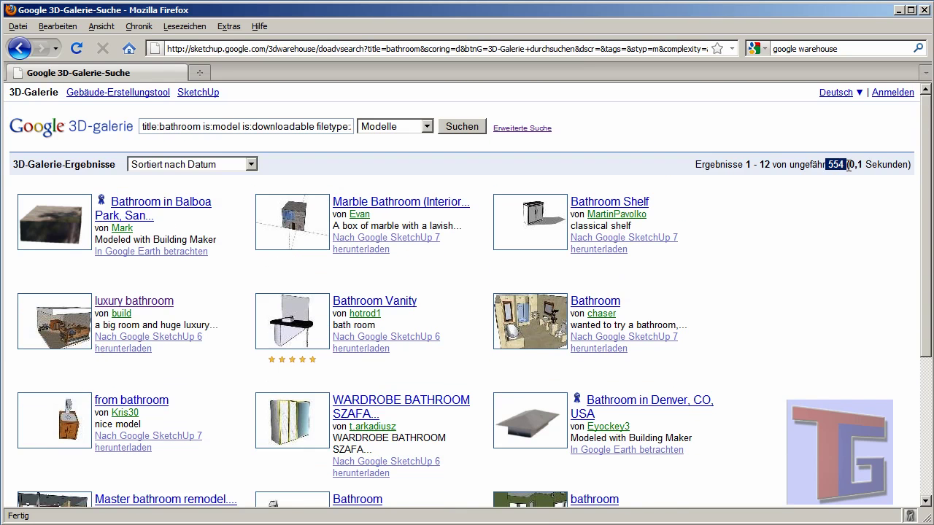
pyautogui.click(830, 246)
pyautogui.scroll(-2, 510, 321)
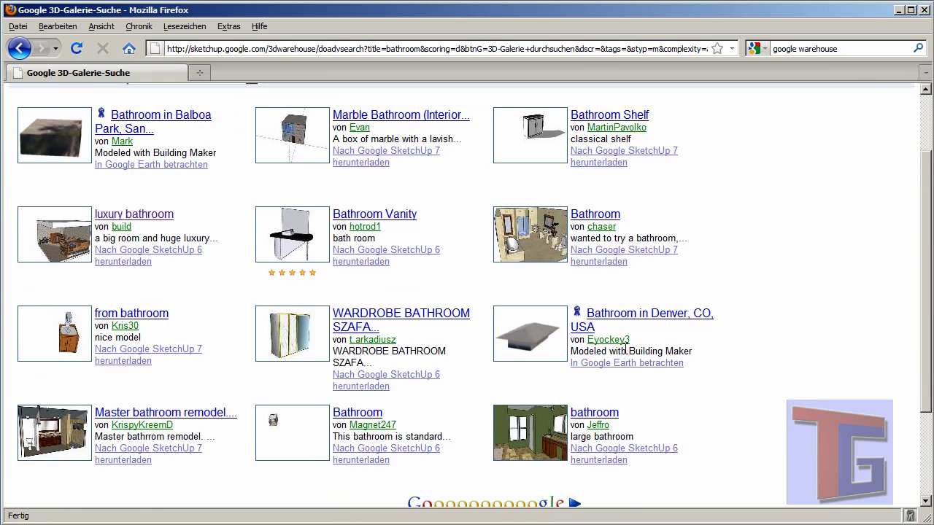
pyautogui.scroll(2, 624, 349)
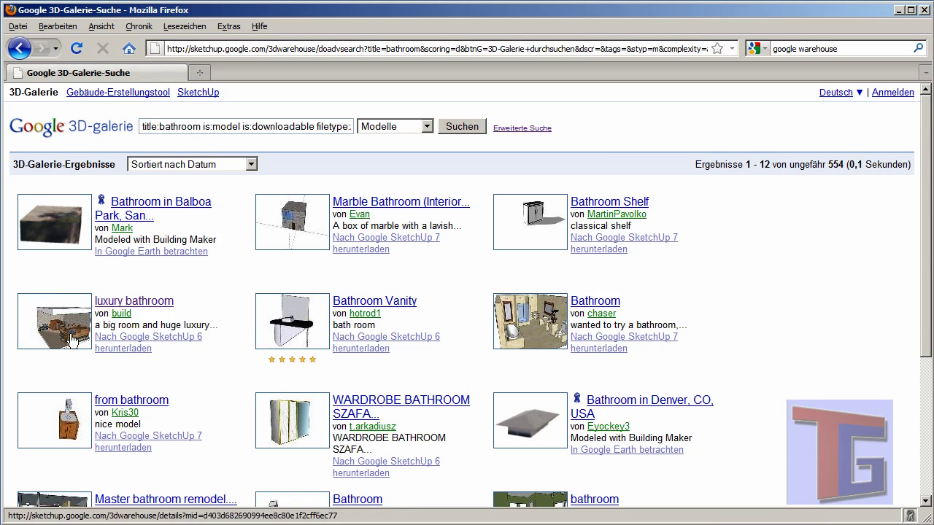
# Open the luxury bathroom model and rotate and zoom it in 3D-Ansicht.
pyautogui.click(148, 305)
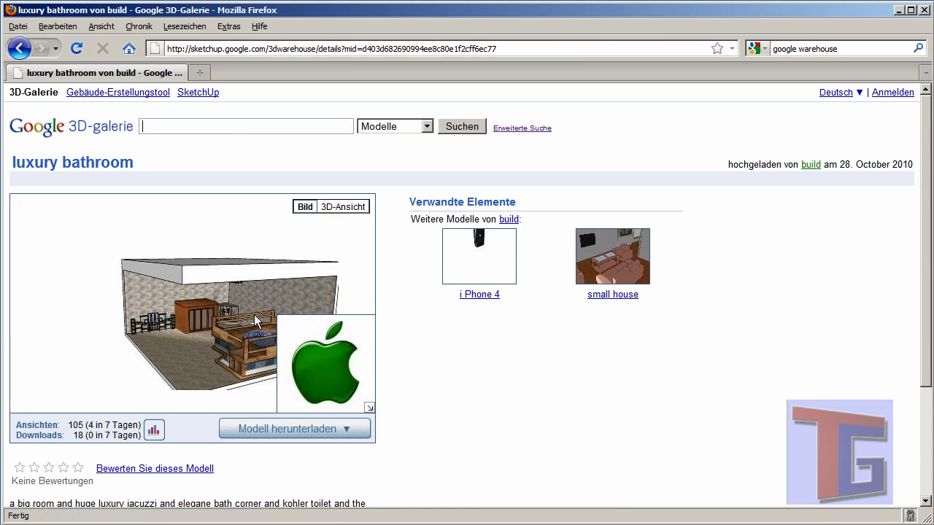
pyautogui.click(343, 212)
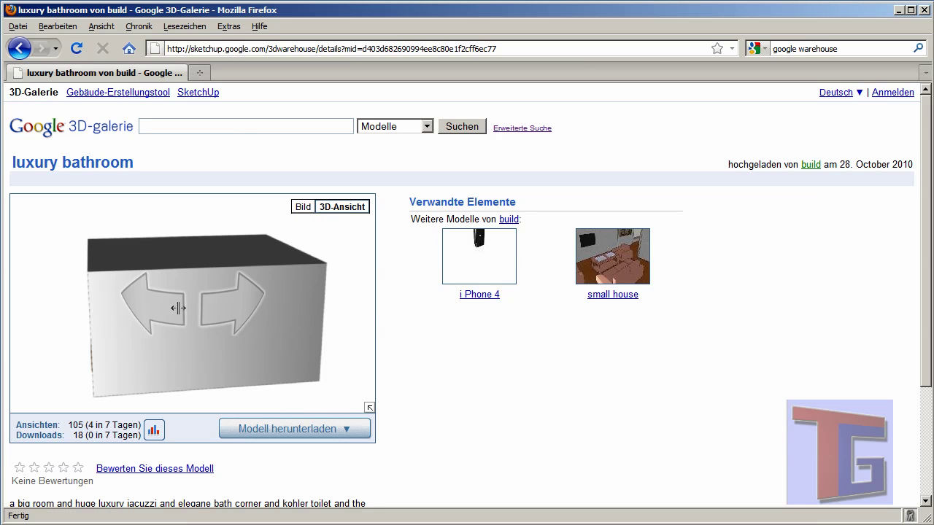
pyautogui.moveTo(182, 309); pyautogui.dragTo(345, 292)
pyautogui.scroll(3, 270, 296)
pyautogui.scroll(-3, 248, 299)
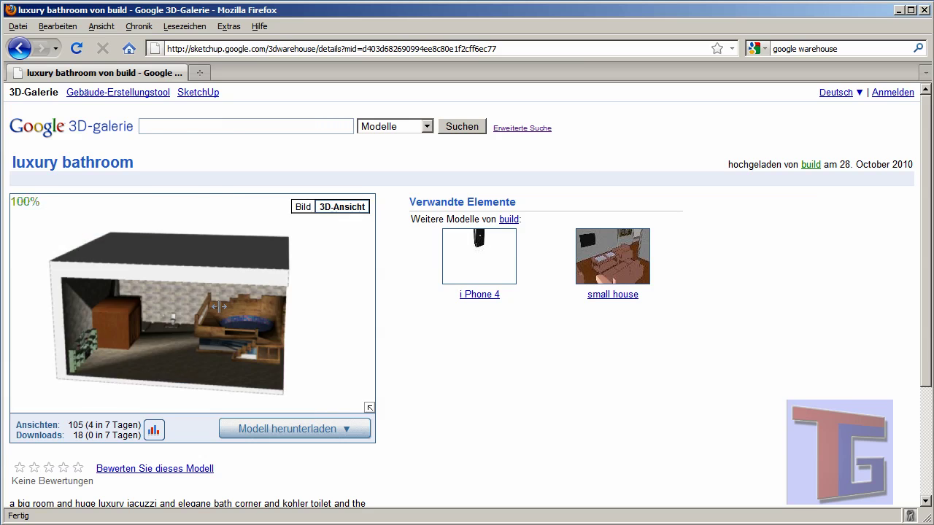
pyautogui.scroll(3, 226, 300)
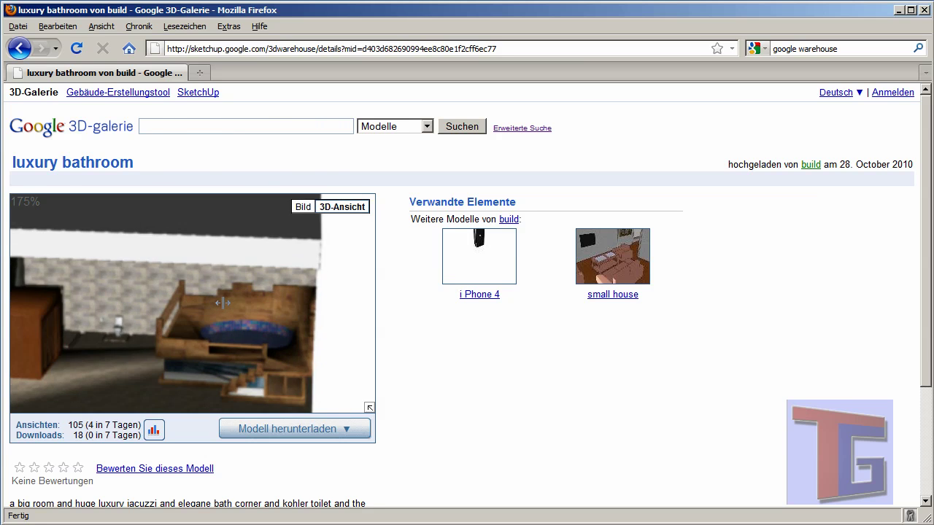
pyautogui.scroll(-3, 219, 303)
pyautogui.moveTo(191, 312); pyautogui.dragTo(175, 315)
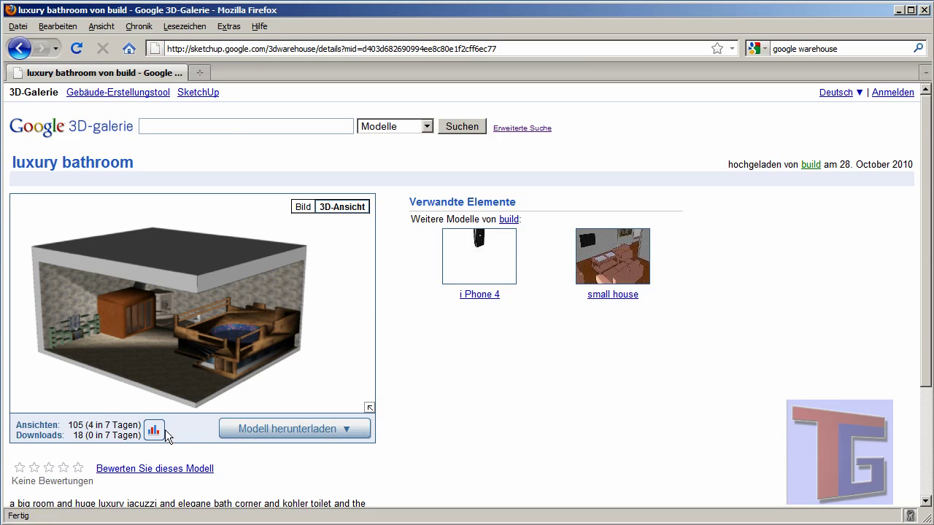
# Download the model's 5 MB COLLADA (.zip) version.
pyautogui.click(341, 431)
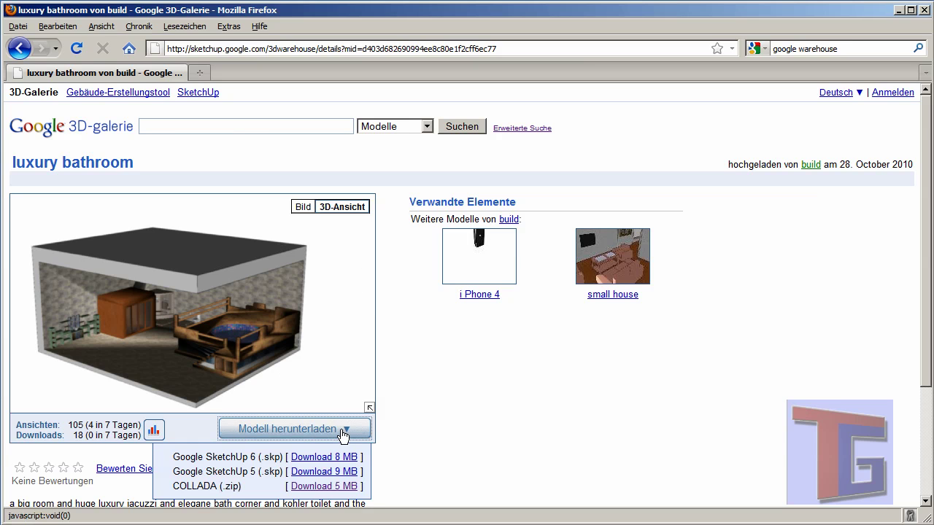
pyautogui.tripleClick(197, 487)
pyautogui.click(321, 488)
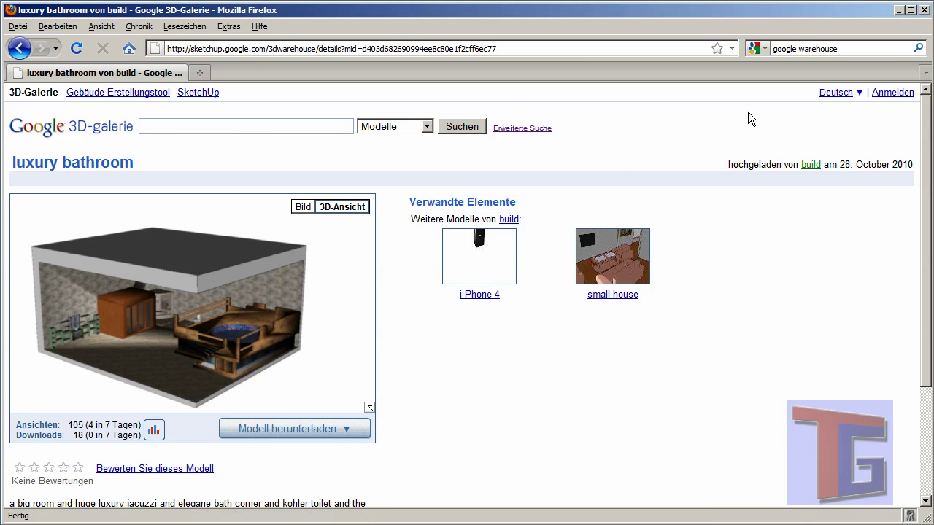
# Extract elegancr toilet.zip into an elegancr toilet folder, cancelling the doc.kml replace prompt.
pyautogui.click(898, 10)
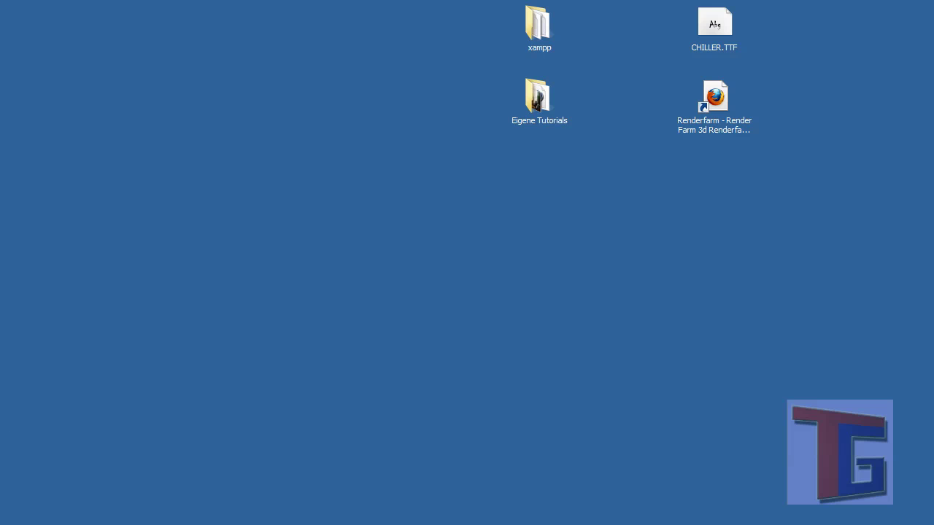
pyautogui.click(343, 167)
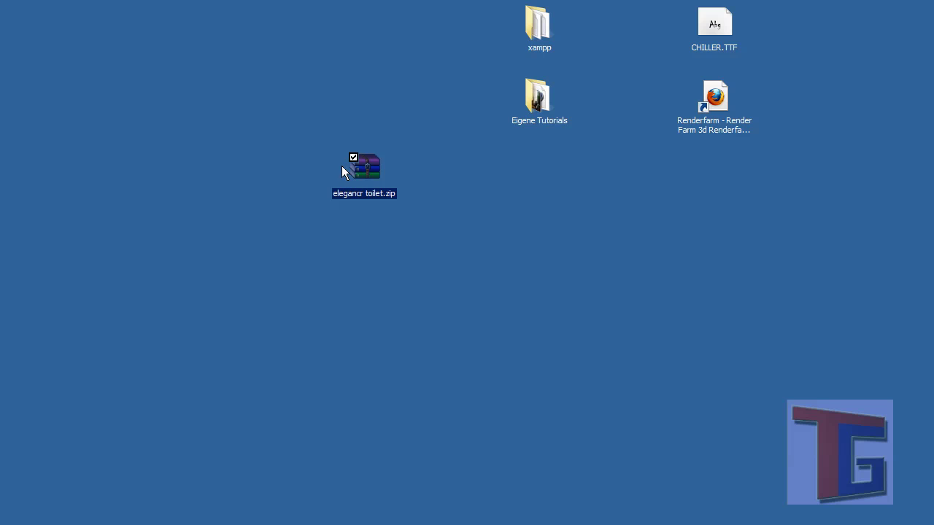
pyautogui.moveTo(364, 175); pyautogui.dragTo(346, 42)
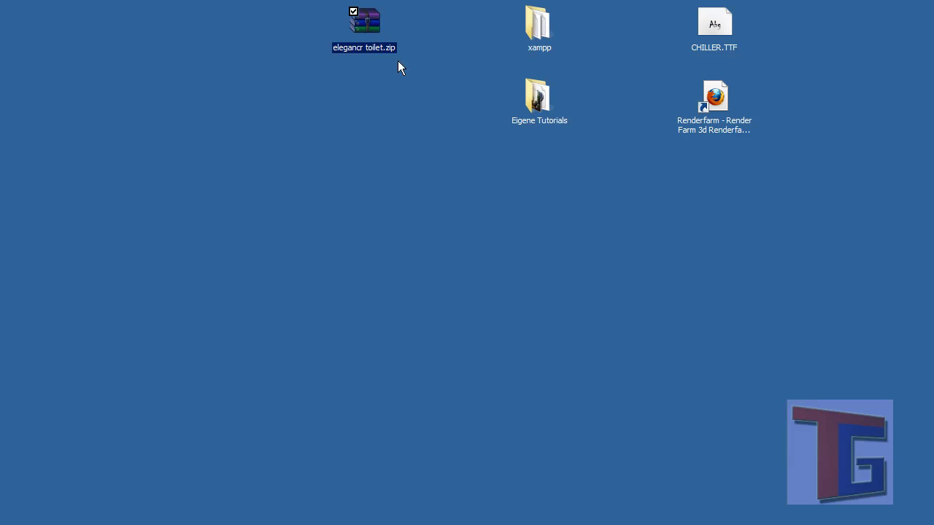
pyautogui.rightClick(376, 33)
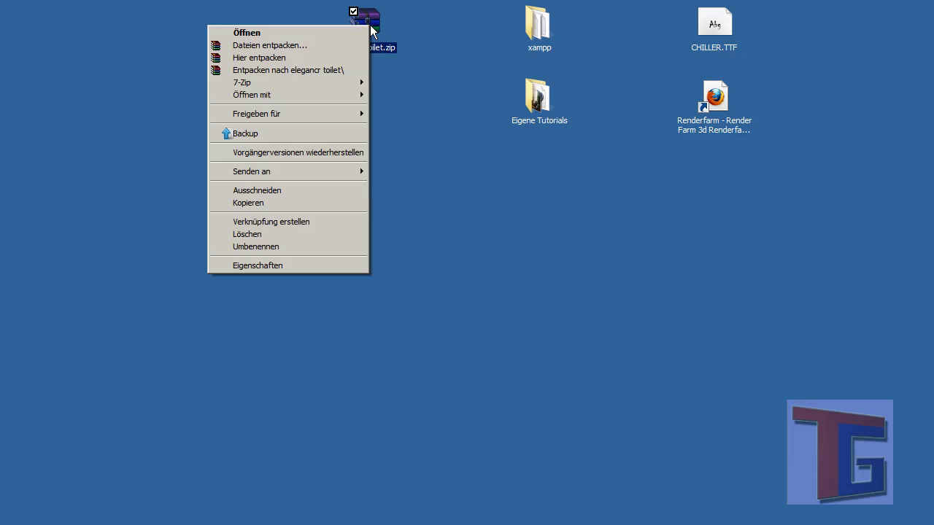
pyautogui.click(339, 72)
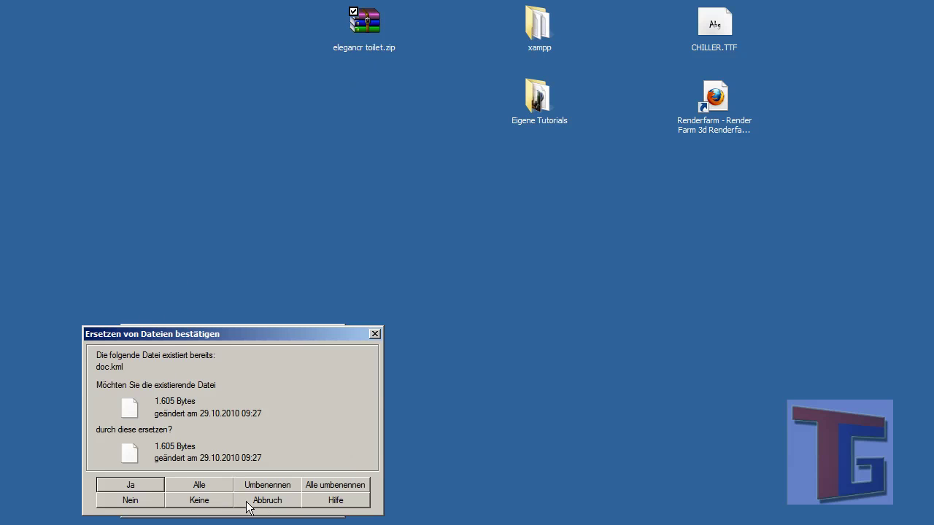
pyautogui.click(277, 504)
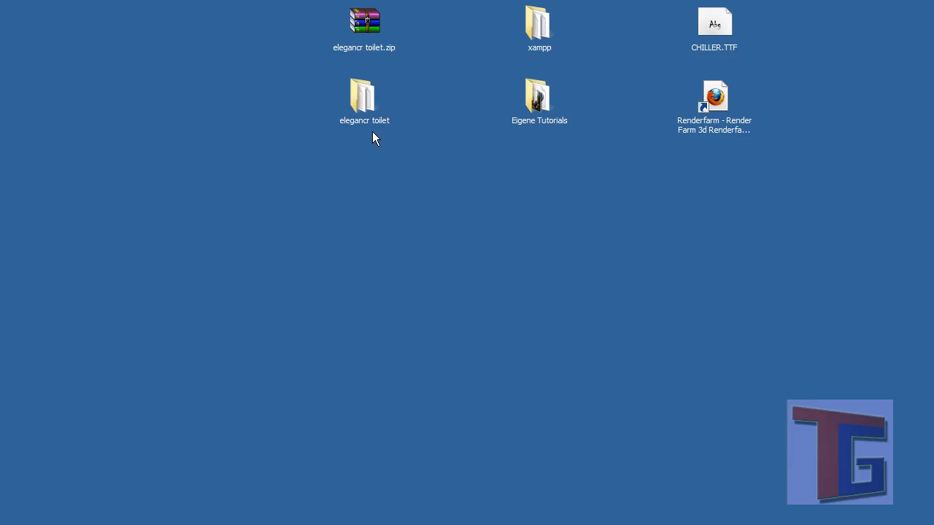
# Open the elegancr toilet folder and inspect its images and models subfolders.
pyautogui.doubleClick(368, 119)
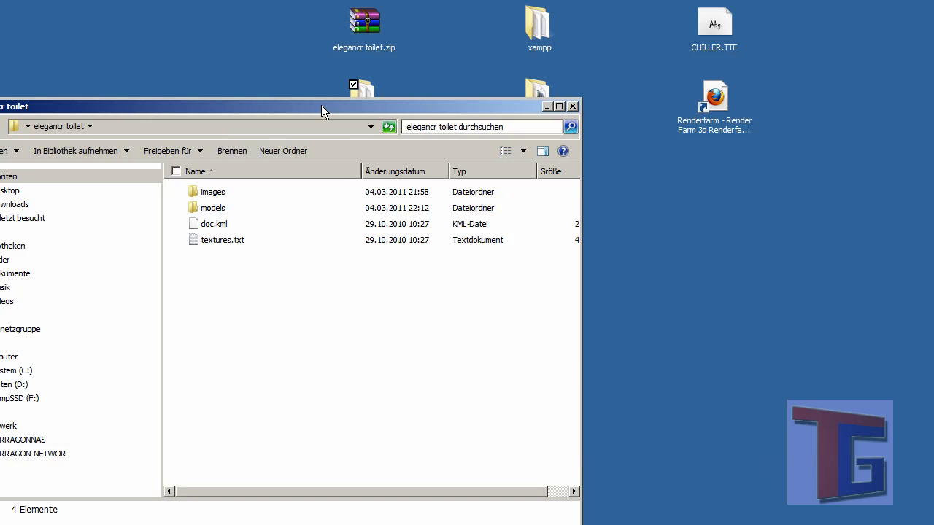
pyautogui.moveTo(321, 105); pyautogui.dragTo(478, 127)
pyautogui.doubleClick(364, 219)
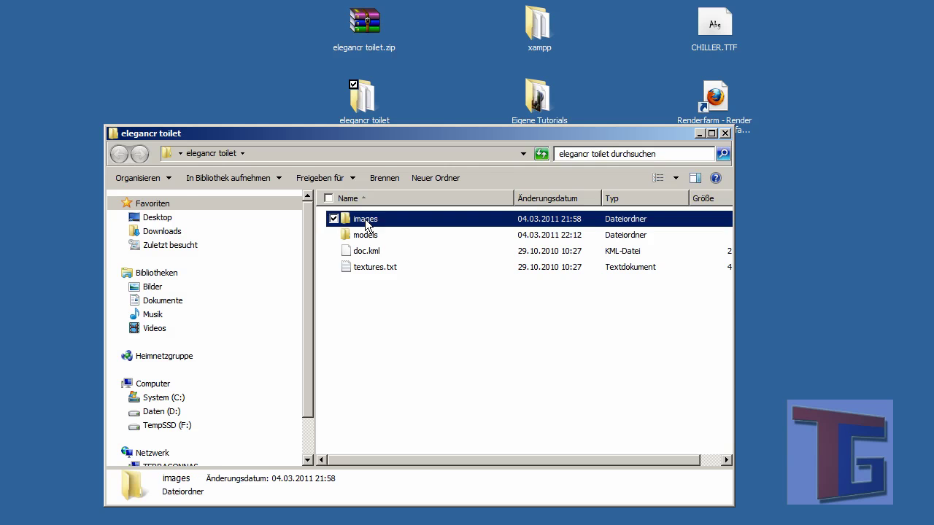
pyautogui.moveTo(722, 214); pyautogui.dragTo(735, 240)
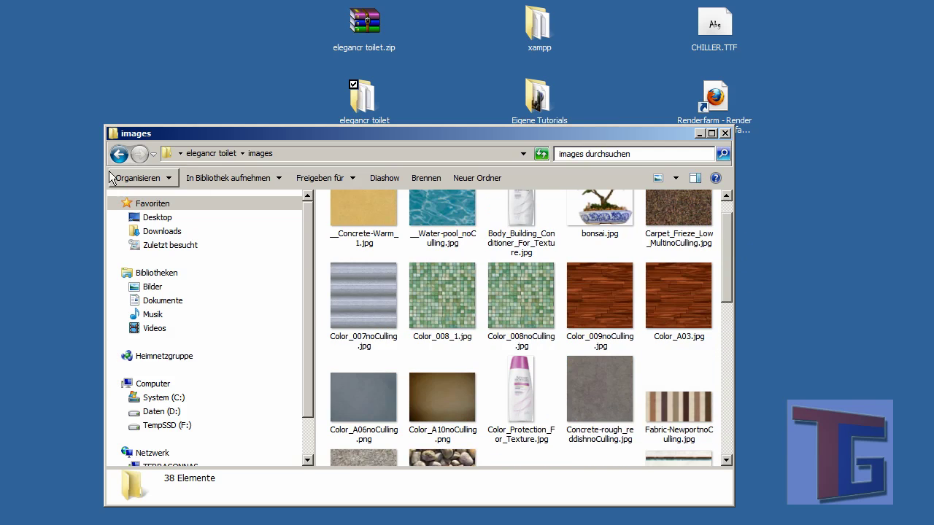
pyautogui.click(119, 155)
pyautogui.doubleClick(366, 237)
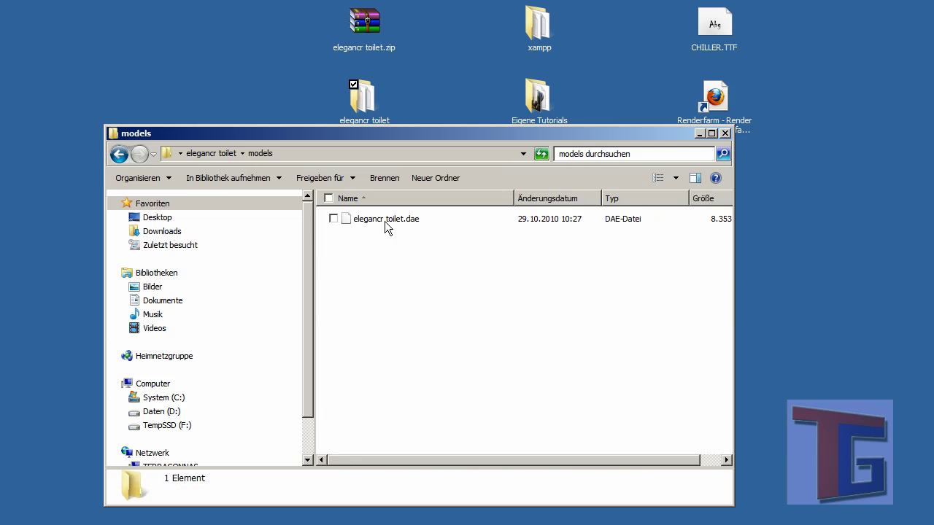
pyautogui.click(119, 154)
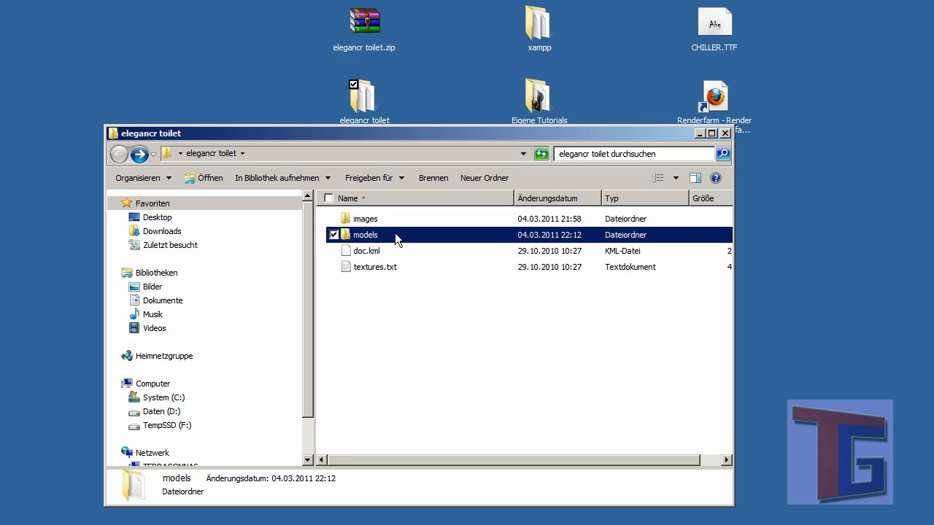
pyautogui.click(409, 315)
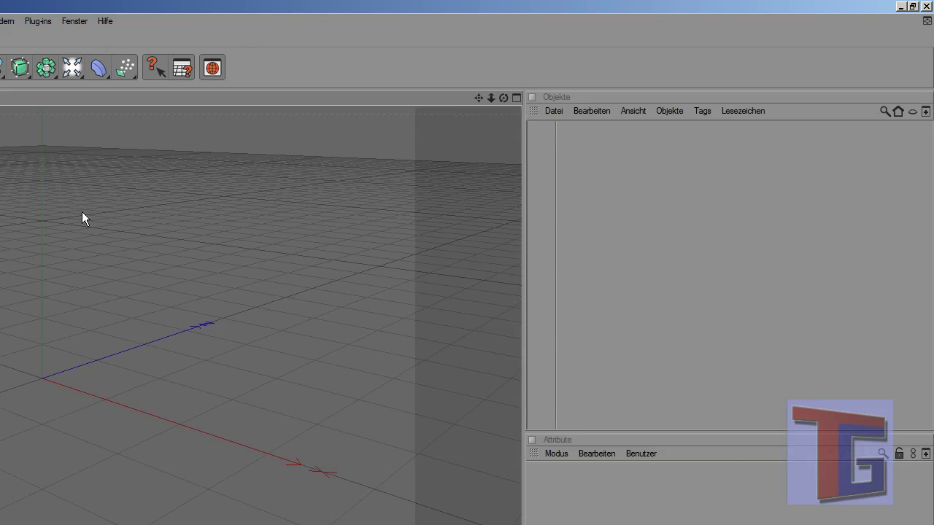
# Maximise Cinema 4D and choose models/elegancr toilet.dae through Datei > Hinzuladen.
pyautogui.doubleClick(314, 3)
pyautogui.moveTo(175, 12); pyautogui.dragTo(830, 12)
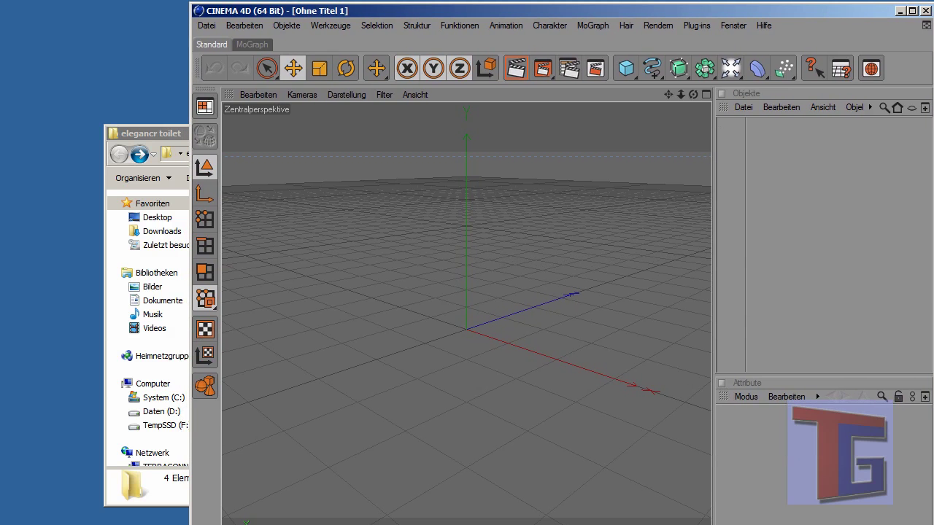
pyautogui.doubleClick(511, 10)
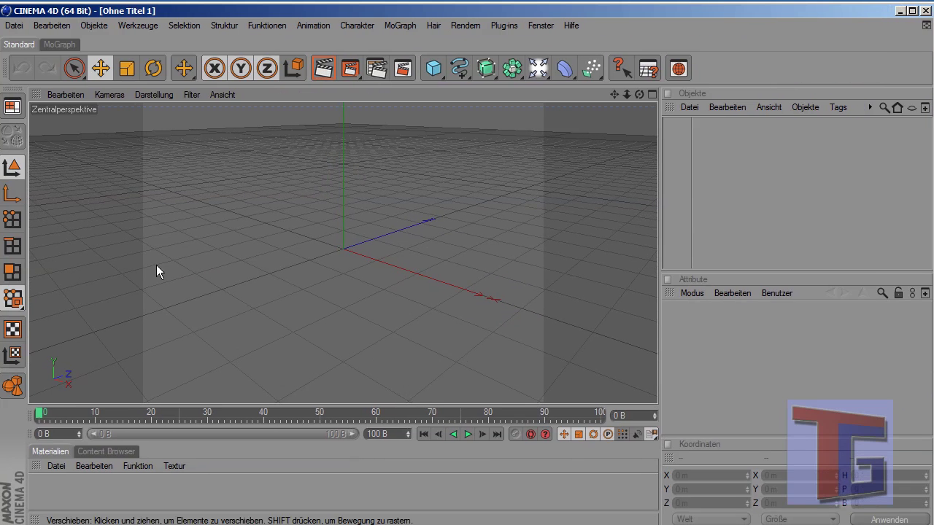
pyautogui.click(14, 25)
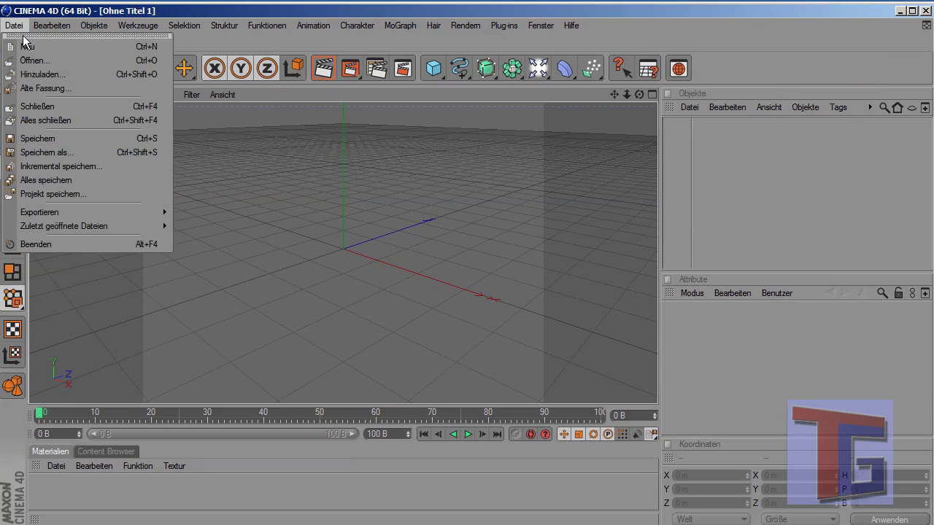
pyautogui.click(45, 75)
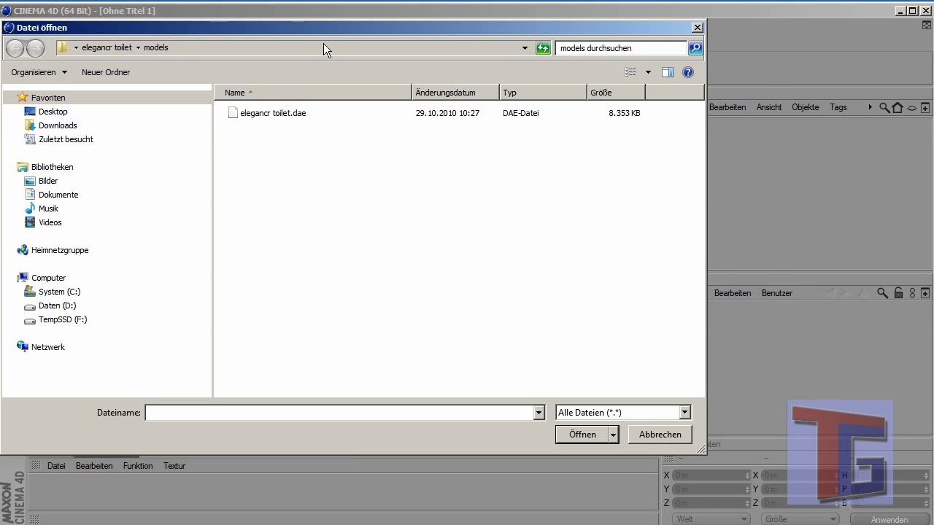
pyautogui.moveTo(309, 49); pyautogui.dragTo(375, 53)
pyautogui.click(298, 118)
pyautogui.click(649, 440)
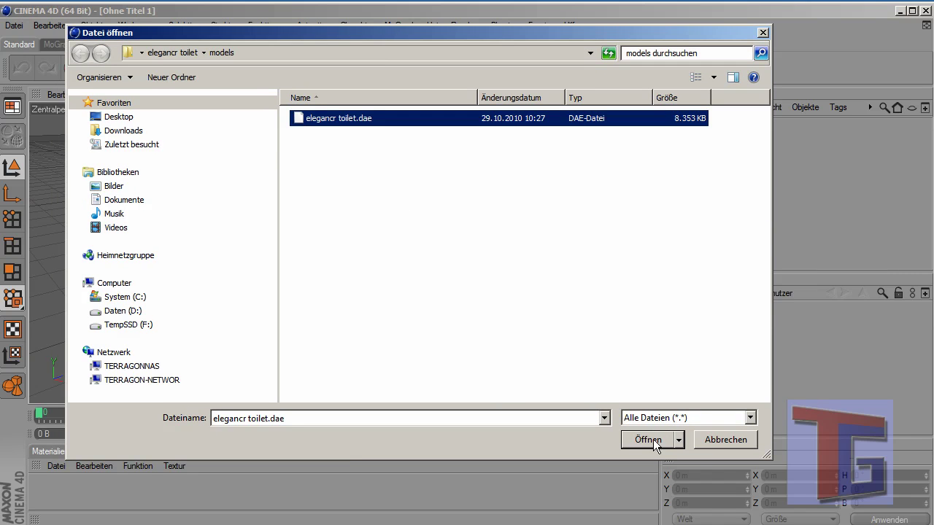
# Import the model with default COLLADA settings and view the room through its scene Camera.
pyautogui.moveTo(664, 307); pyautogui.dragTo(472, 155)
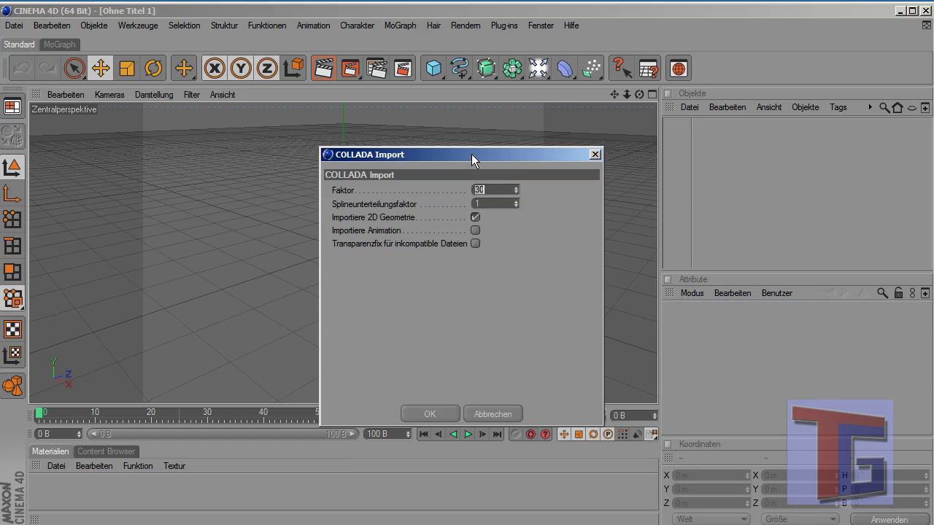
pyautogui.click(429, 413)
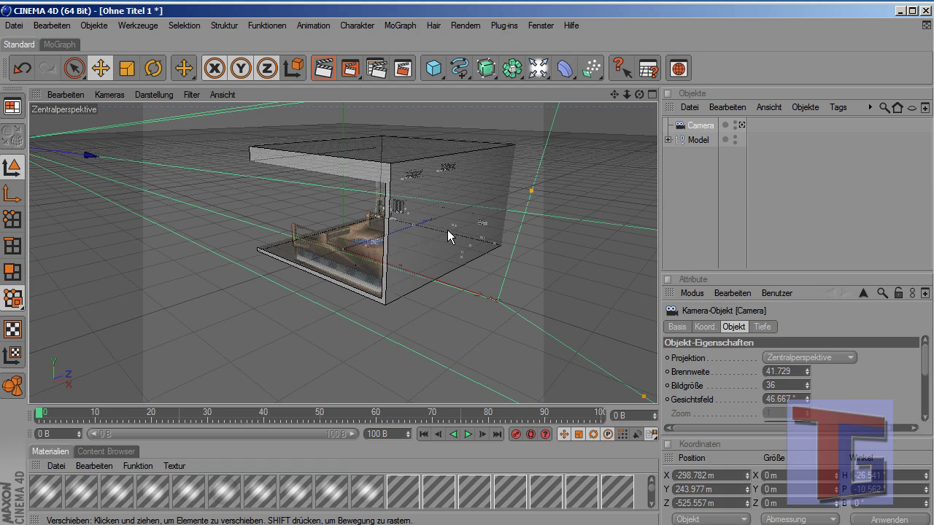
pyautogui.click(107, 96)
pyautogui.moveTo(127, 116)
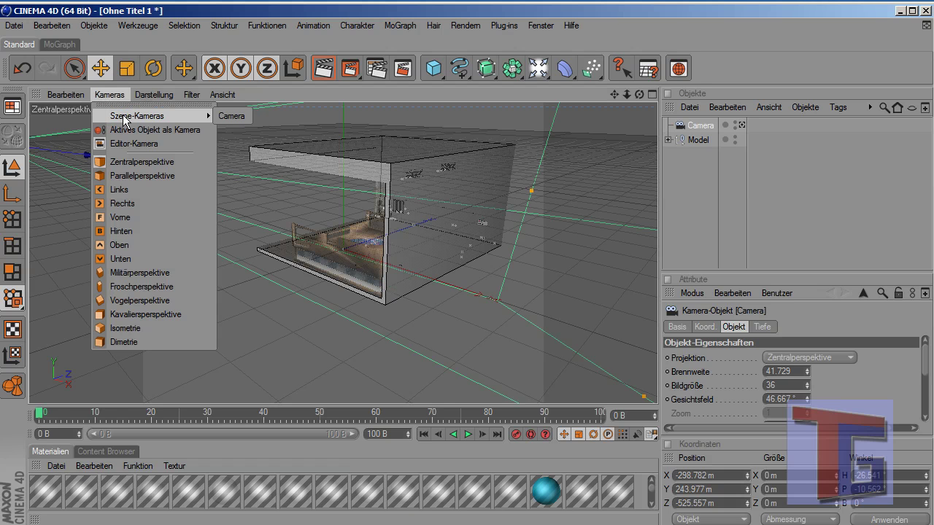
pyautogui.click(232, 117)
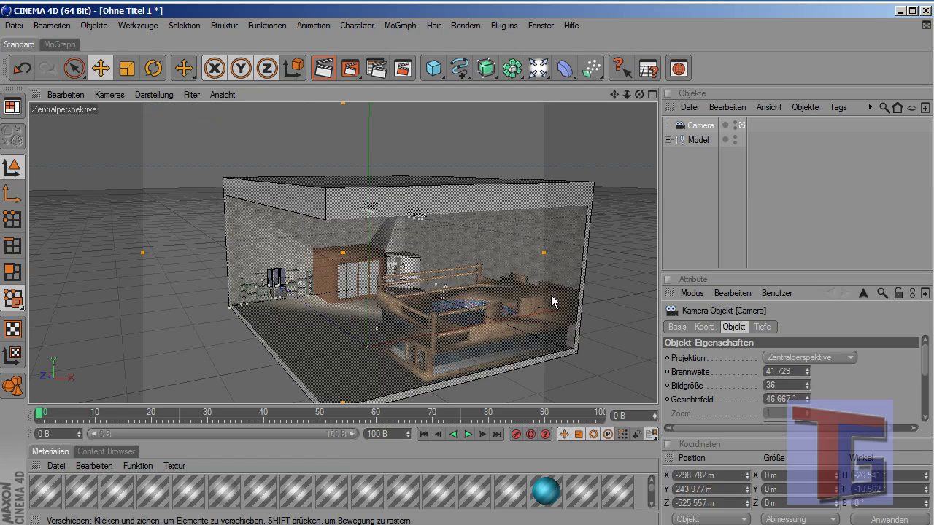
pyautogui.click(686, 208)
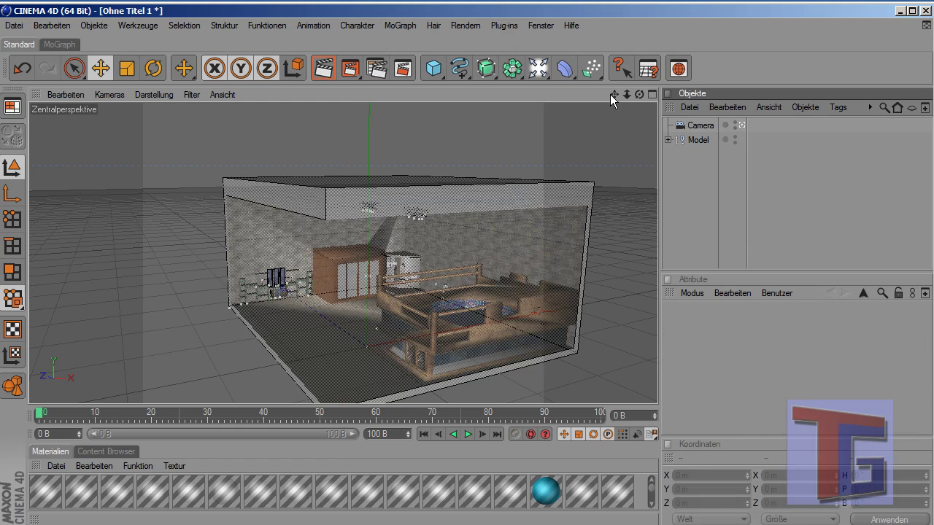
pyautogui.moveTo(639, 94); pyautogui.dragTo(373, 280)
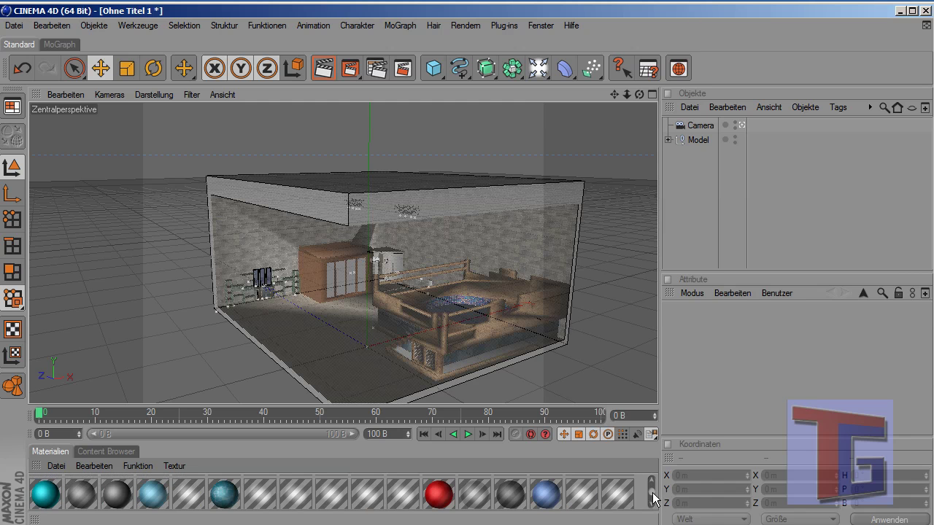
# Test-render the bathroom view, undo twice to an empty scene, and minimise Cinema 4D.
pyautogui.click(326, 71)
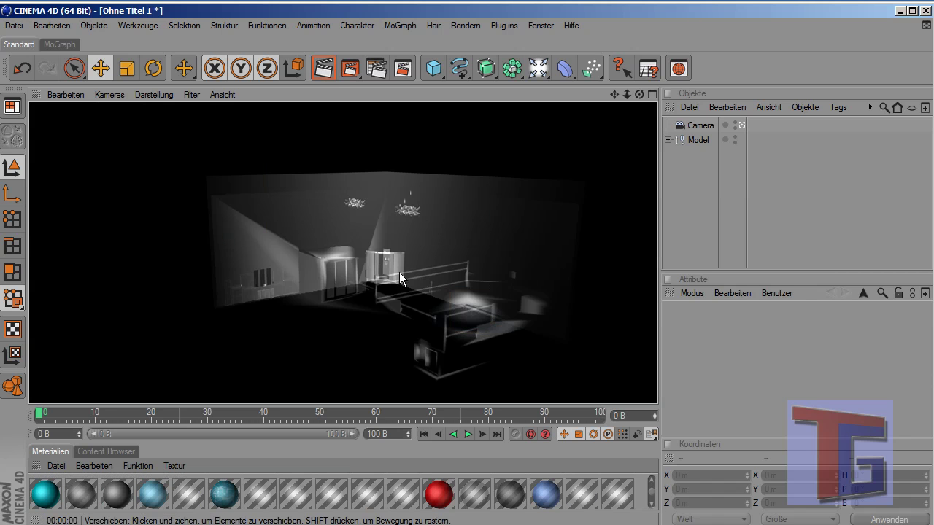
pyautogui.click(694, 189)
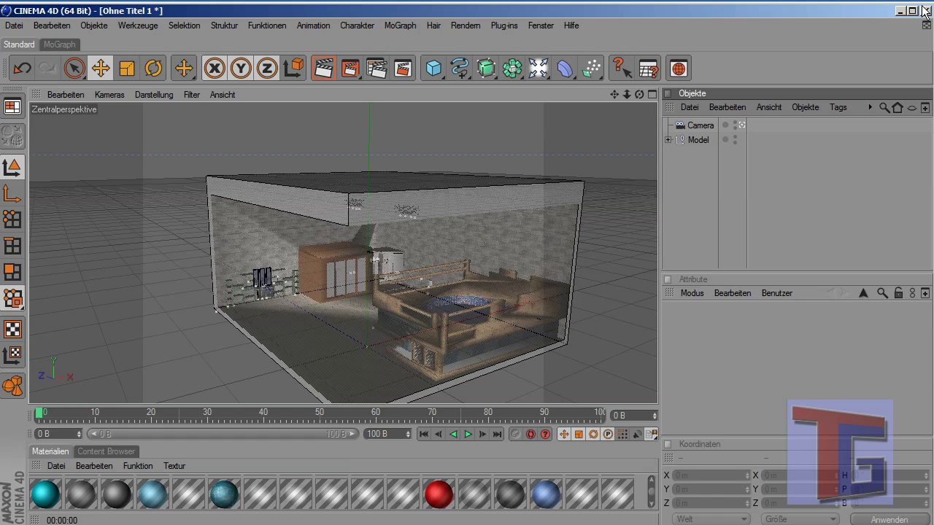
pyautogui.click(22, 69)
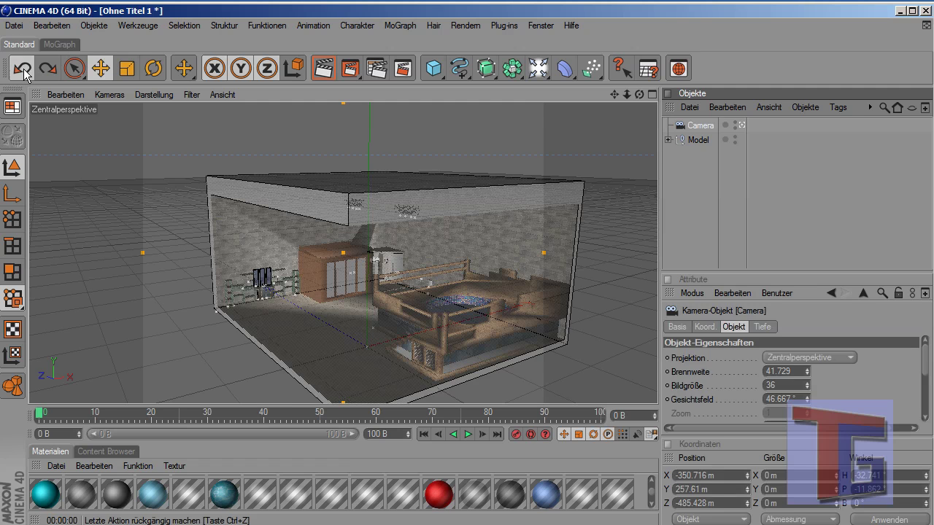
pyautogui.click(22, 69)
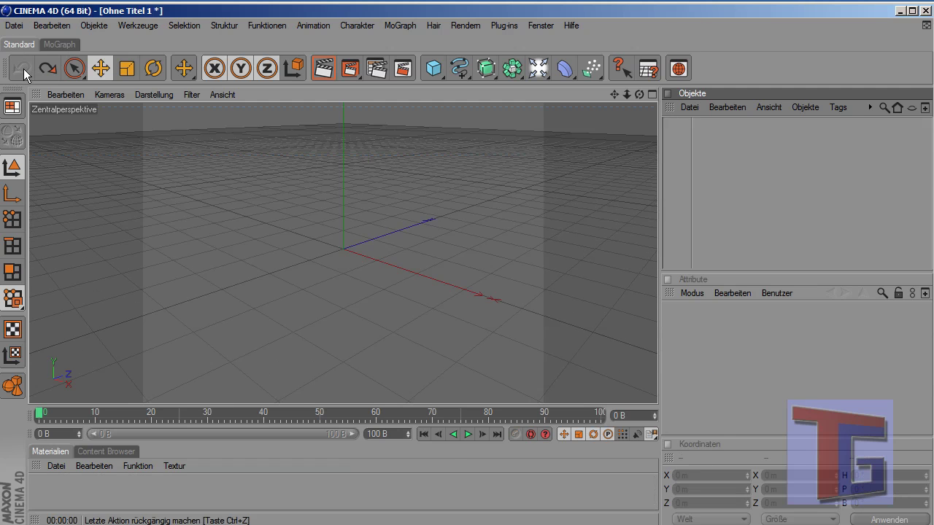
pyautogui.click(900, 11)
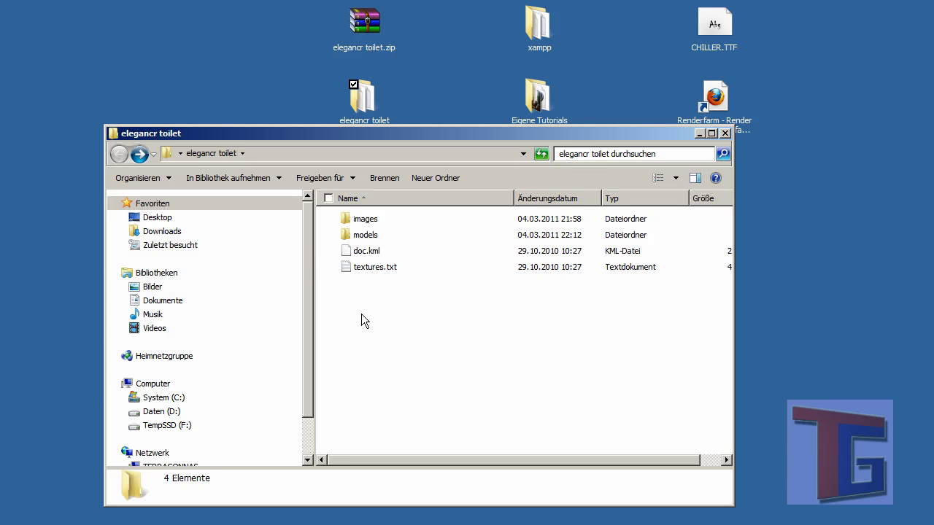
# Open models/elegancr toilet.dae in WordPad, without making it the default, and maximise it.
pyautogui.doubleClick(373, 236)
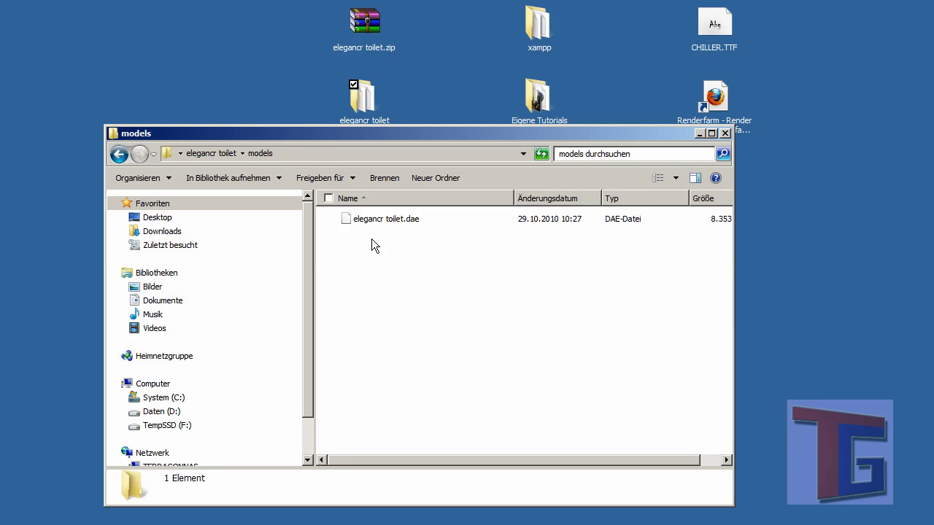
pyautogui.moveTo(410, 136); pyautogui.dragTo(454, 138)
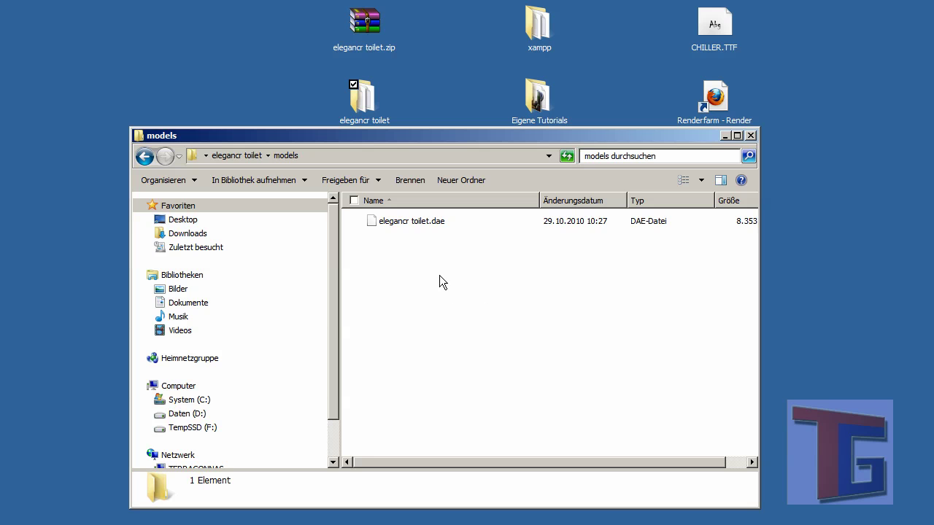
pyautogui.click(368, 223)
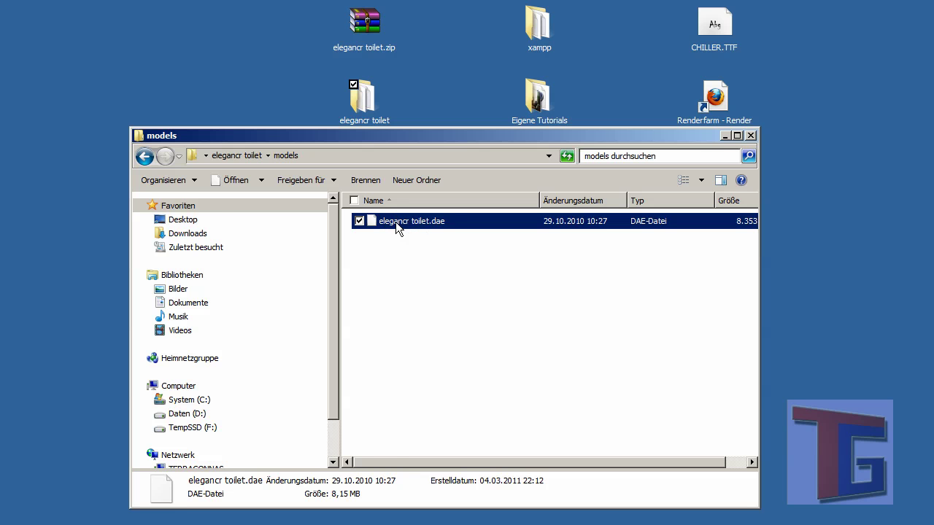
pyautogui.rightClick(396, 222)
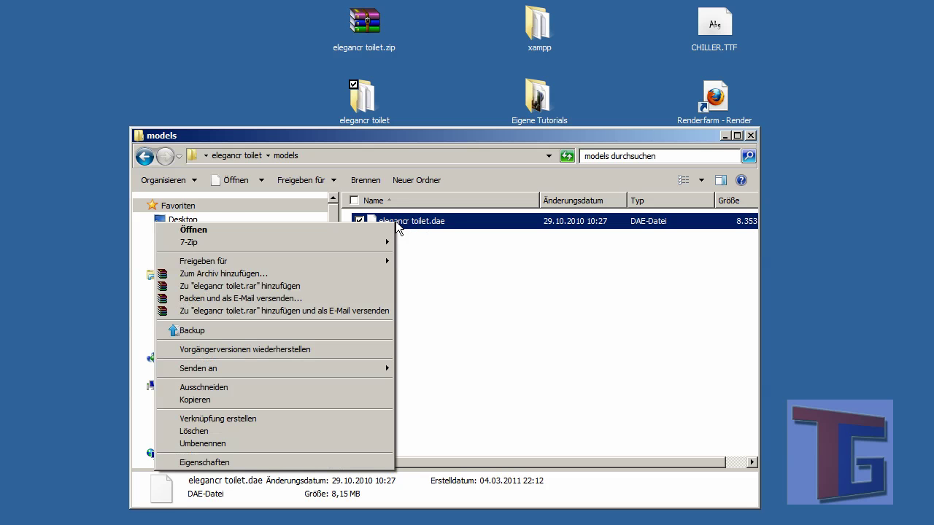
pyautogui.click(317, 232)
pyautogui.click(184, 466)
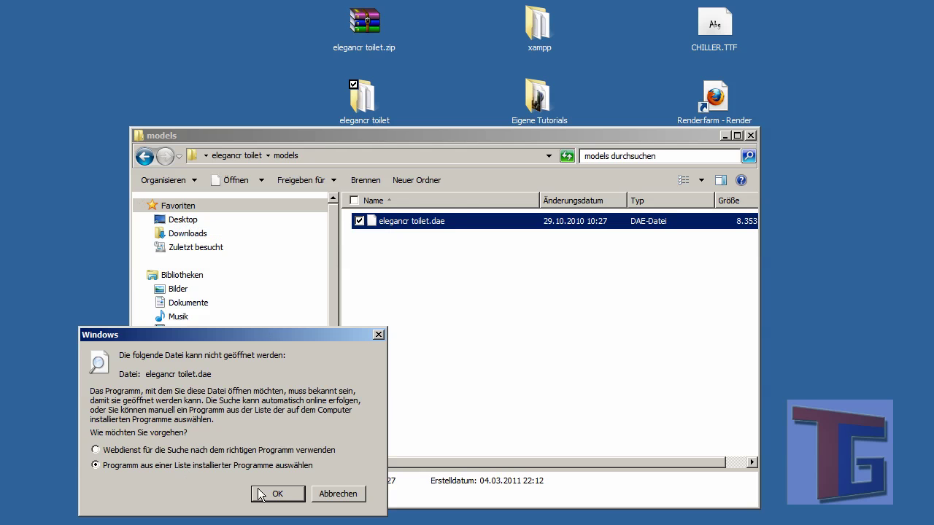
pyautogui.click(278, 494)
pyautogui.moveTo(270, 267); pyautogui.dragTo(301, 161)
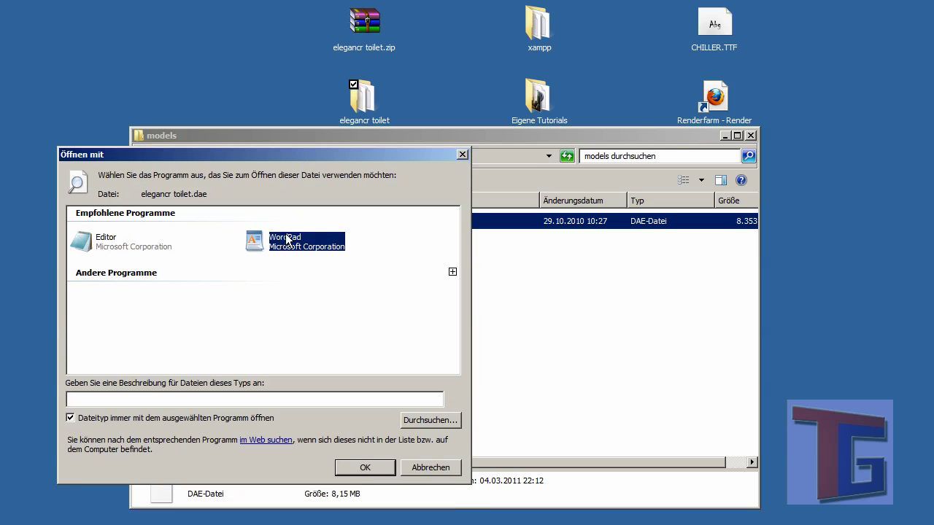
pyautogui.click(89, 422)
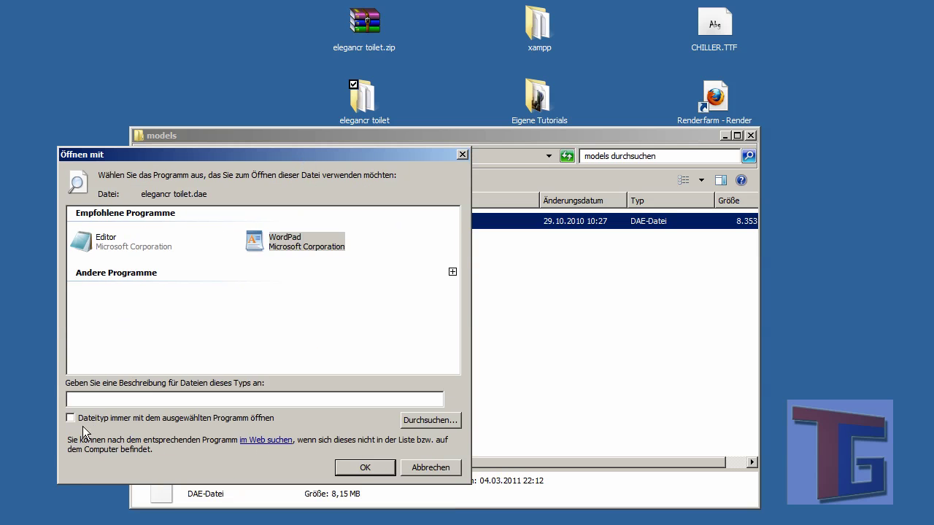
pyautogui.click(367, 467)
pyautogui.moveTo(299, 29); pyautogui.dragTo(487, 12)
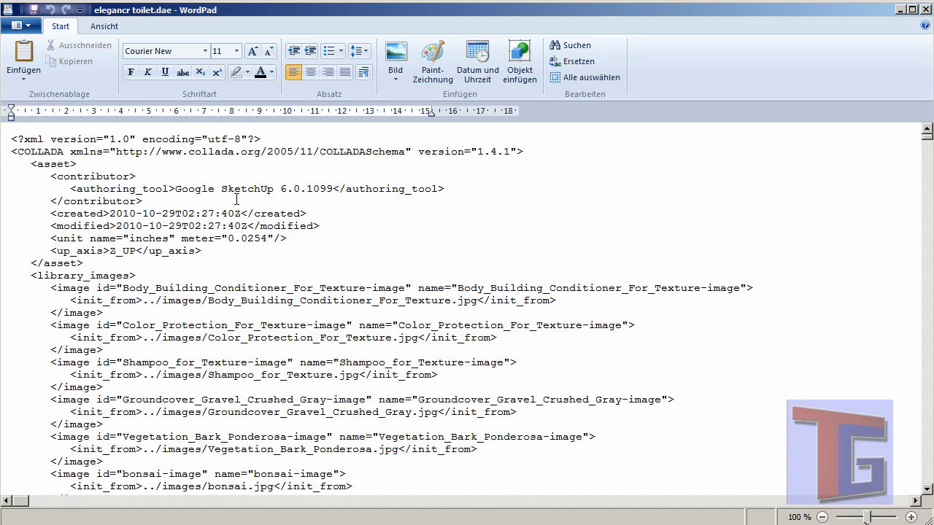
# Find the transparency entry and select its <float>0.000000</float> value text.
pyautogui.hotkey('ctrl', 'f')
pyautogui.write('tr')
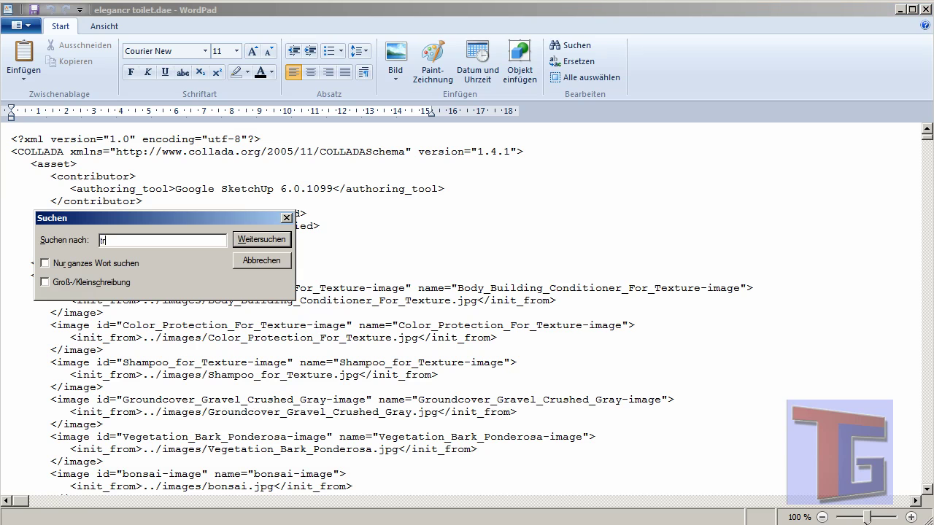
pyautogui.write('ansdparency')
pyautogui.click(248, 233)
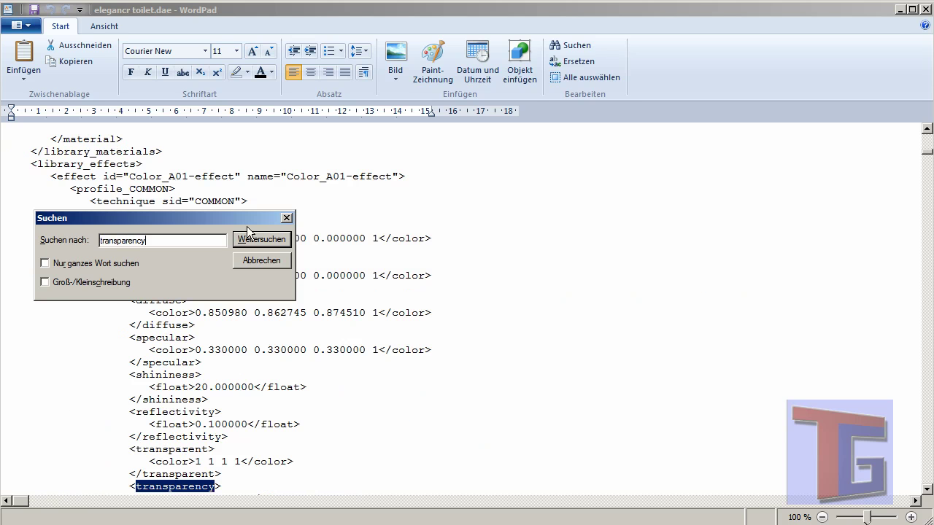
pyautogui.click(927, 490)
pyautogui.click(927, 490)
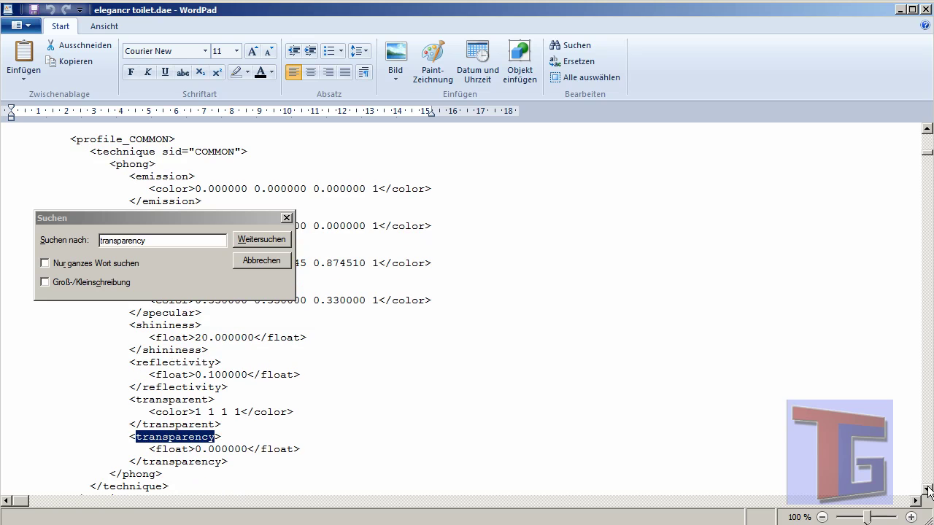
pyautogui.click(287, 217)
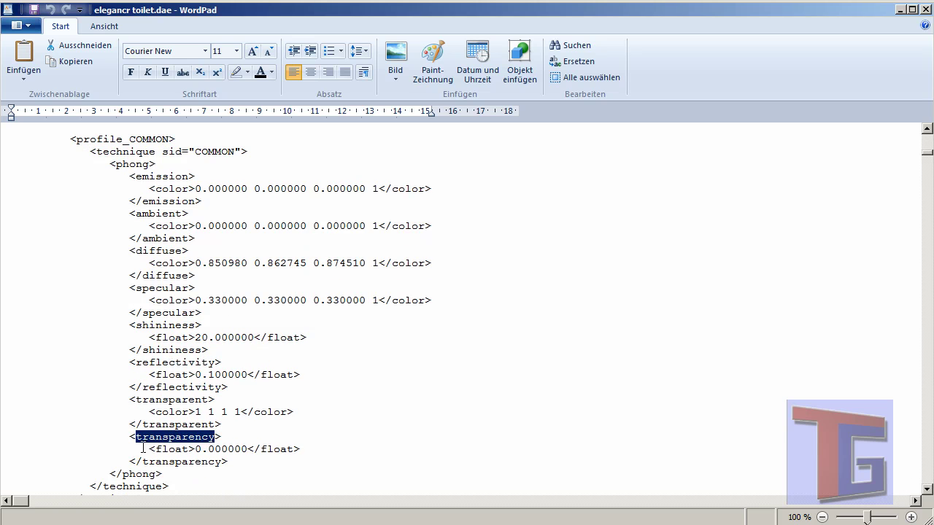
pyautogui.click(218, 450)
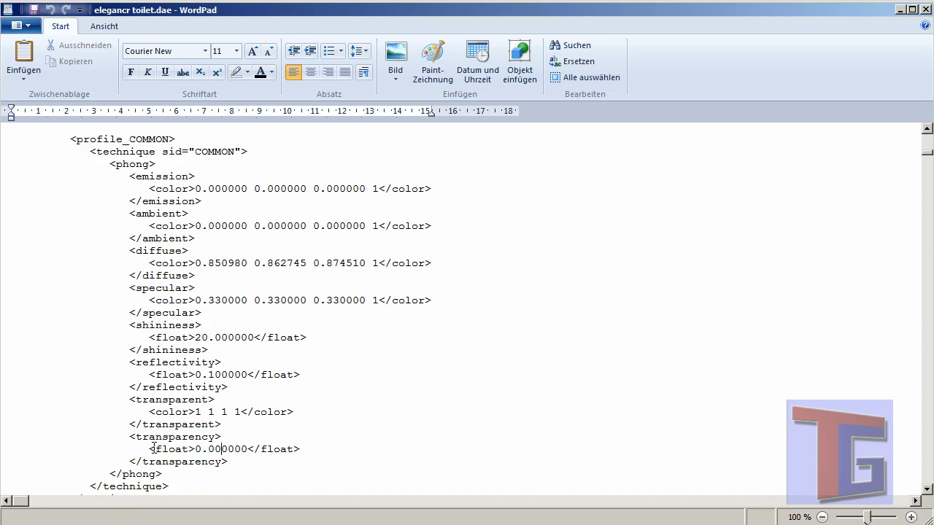
pyautogui.moveTo(150, 448); pyautogui.dragTo(305, 449)
pyautogui.hotkey('ctrl', 'c')
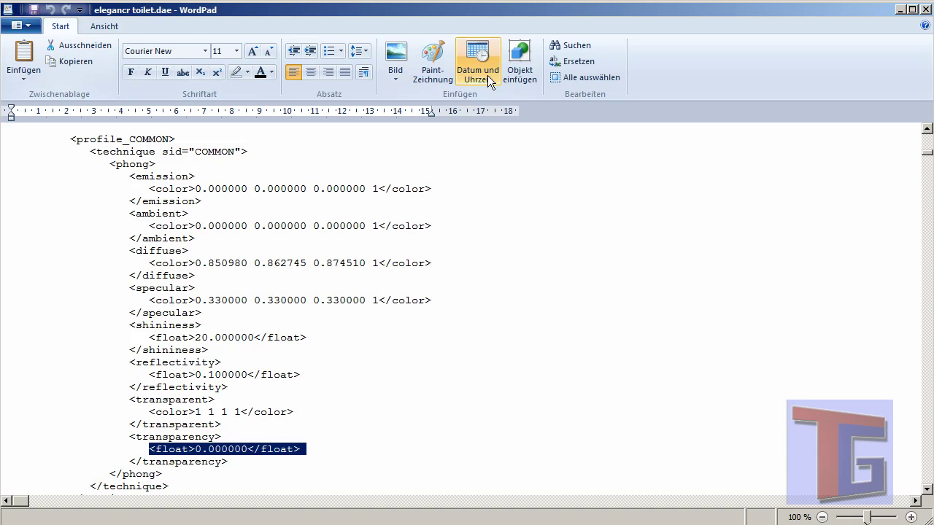
# Set up a replace of <float>0.000000</float> with <float>1.000000</float>.
pyautogui.click(574, 62)
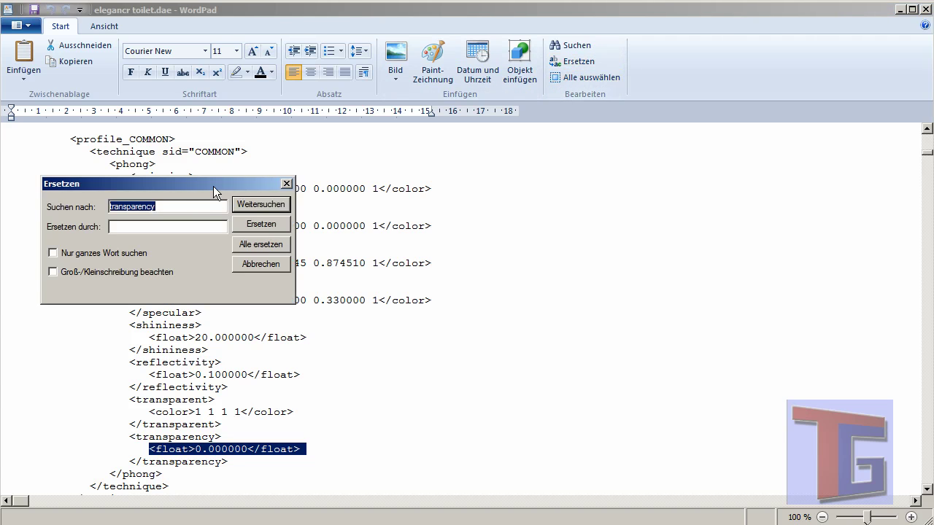
pyautogui.moveTo(213, 186); pyautogui.dragTo(353, 145)
pyautogui.hotkey('ctrl', 'v')
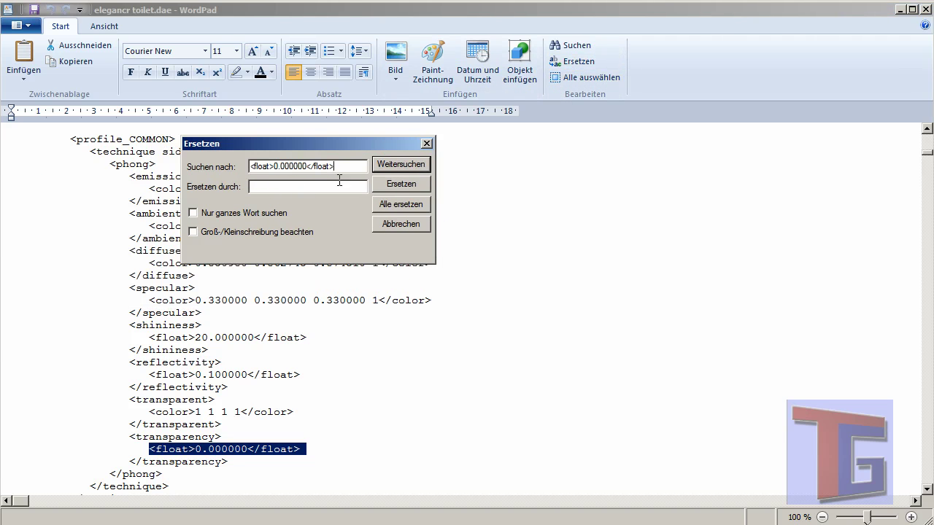
pyautogui.click(296, 188)
pyautogui.hotkey('ctrl', 'v')
pyautogui.click(275, 187)
pyautogui.press('BackSpace')
pyautogui.press('BackSpace')
pyautogui.write('1.')
# Replace all occurrences and check that a replaced value reads 1.000000.
pyautogui.click(396, 205)
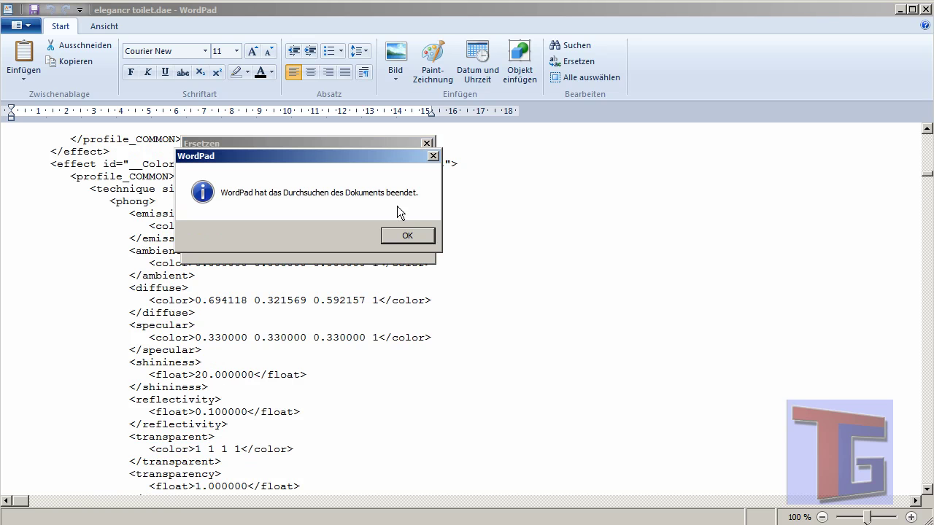
pyautogui.click(406, 237)
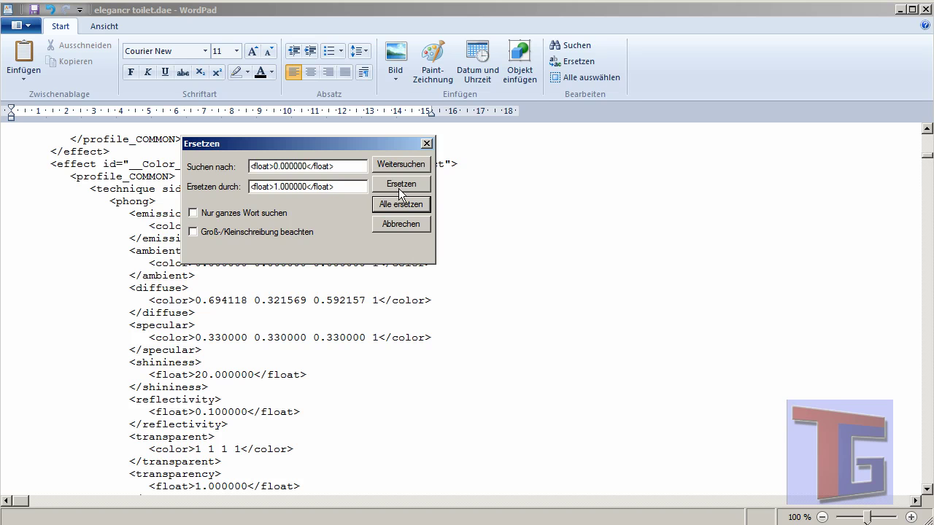
pyautogui.click(426, 144)
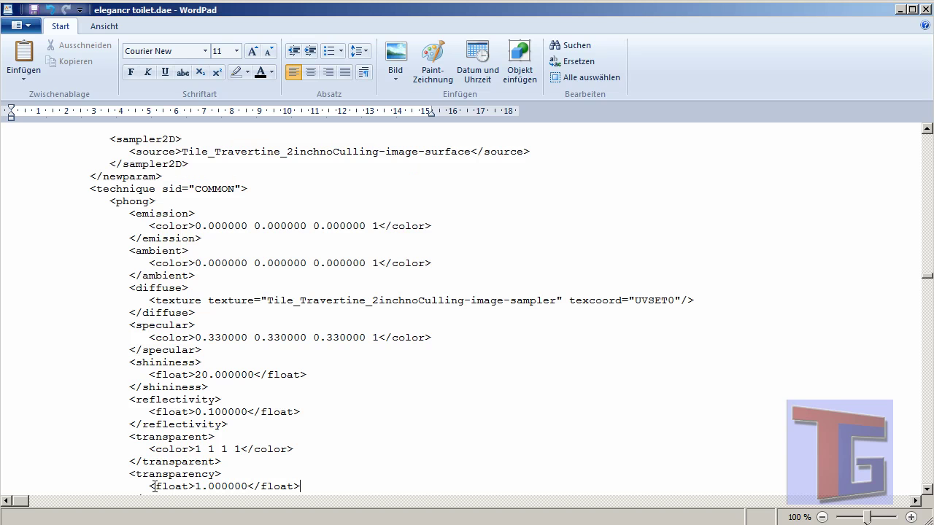
pyautogui.moveTo(151, 486); pyautogui.dragTo(223, 487)
pyautogui.click(223, 486)
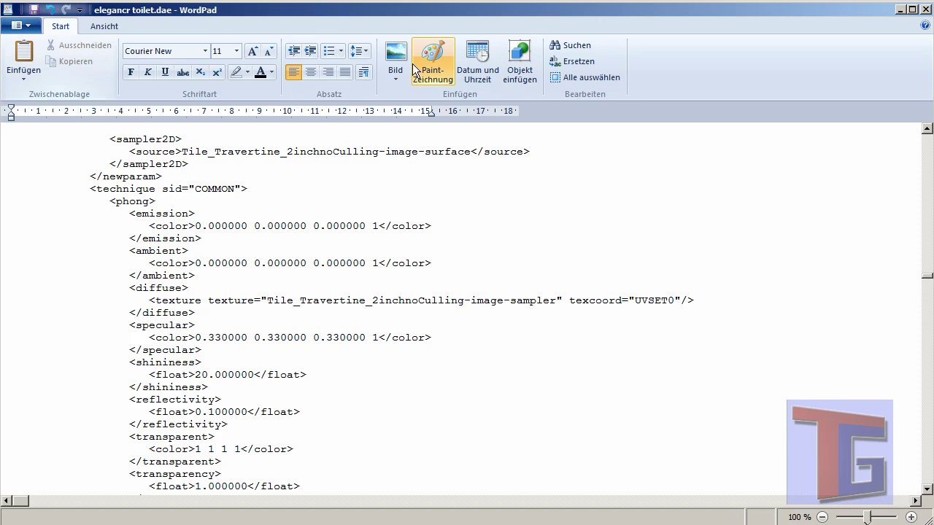
# Save elegancr toilet.dae while closing WordPad, then return to Cinema 4D.
pyautogui.click(926, 10)
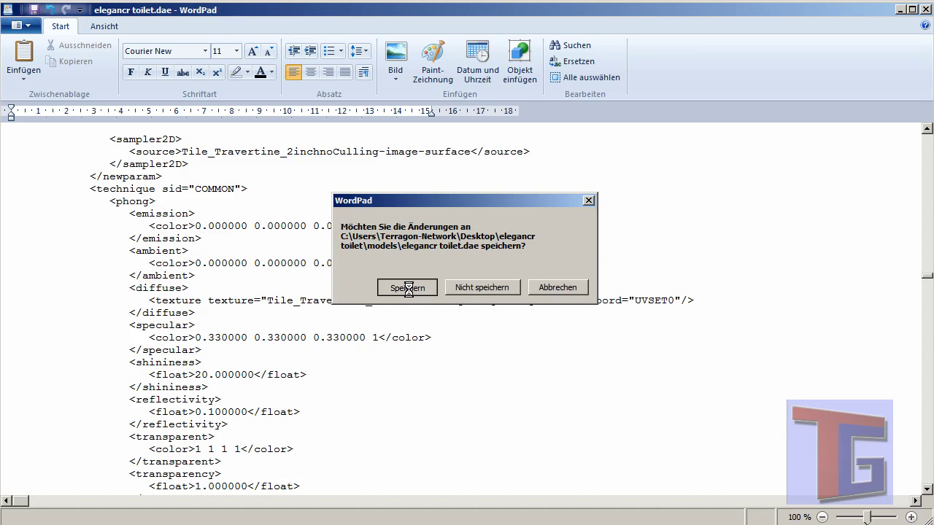
pyautogui.click(407, 288)
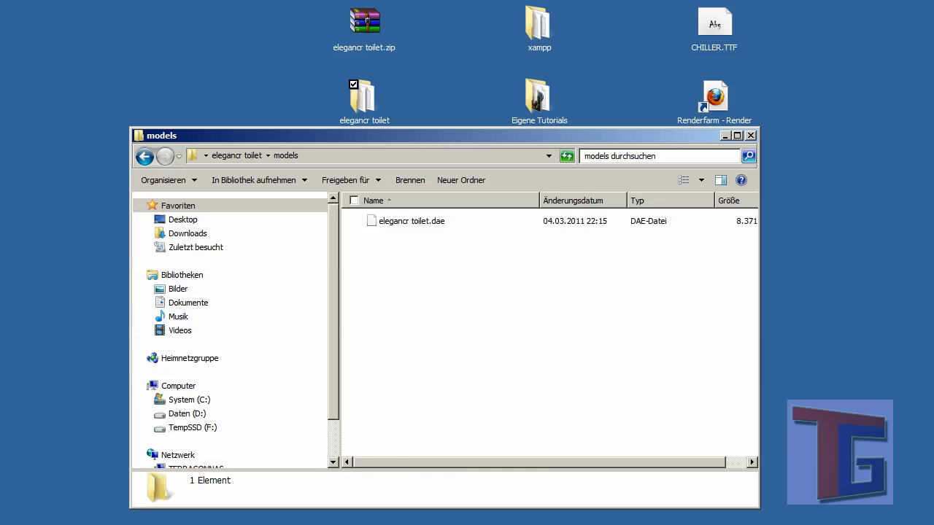
pyautogui.hotkey('alt', 'Tab')
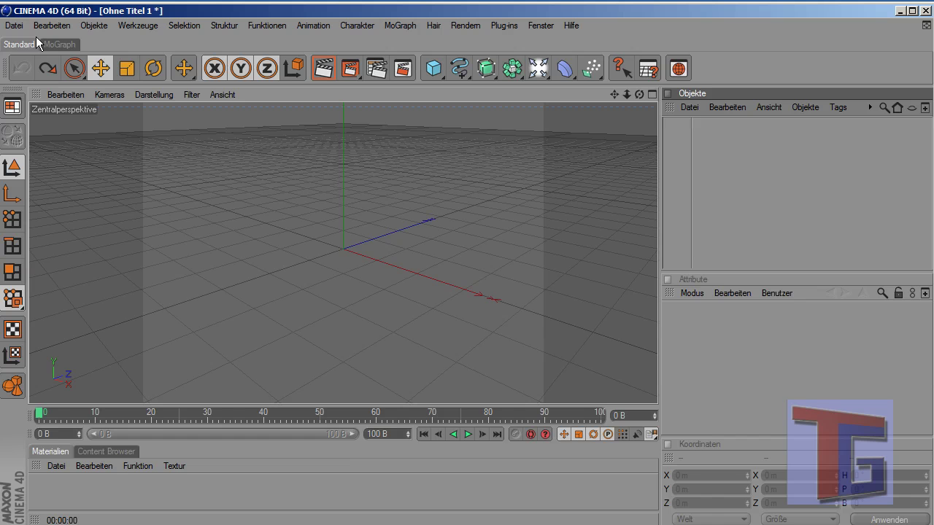
# Merge the edited elegancr toilet.dae into the scene, accepting the COLLADA import settings.
pyautogui.click(14, 25)
pyautogui.click(44, 74)
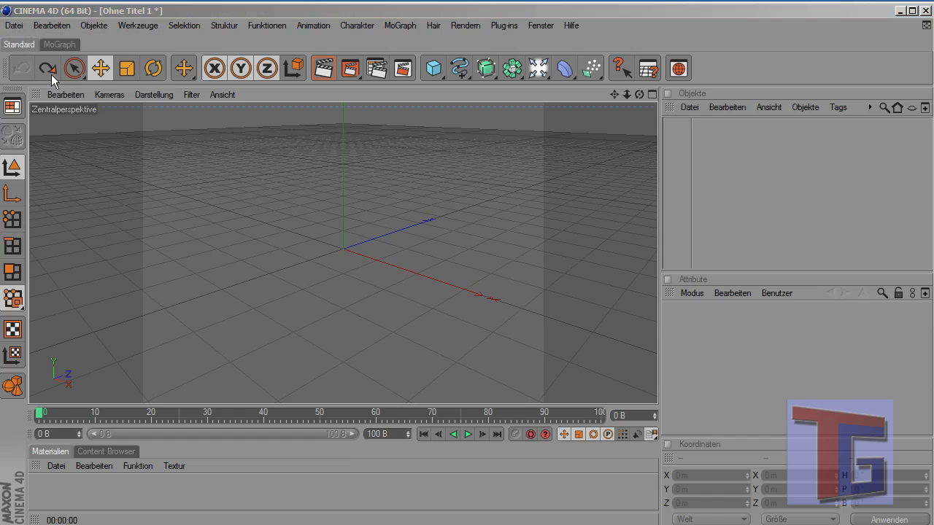
pyautogui.click(339, 117)
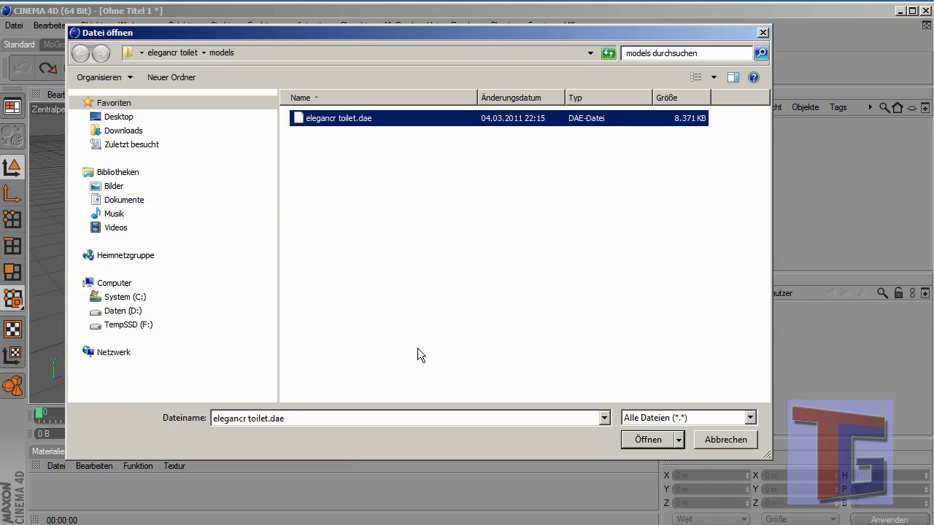
pyautogui.click(642, 440)
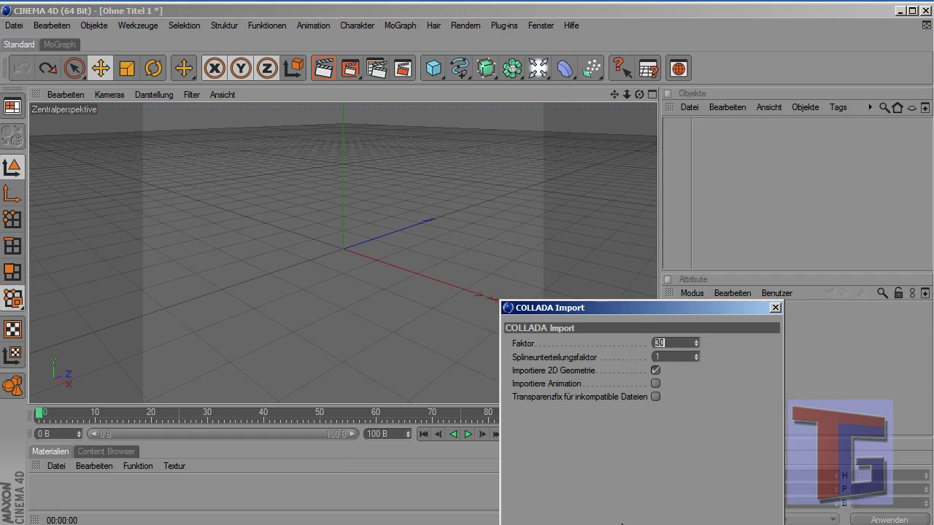
pyautogui.click(483, 459)
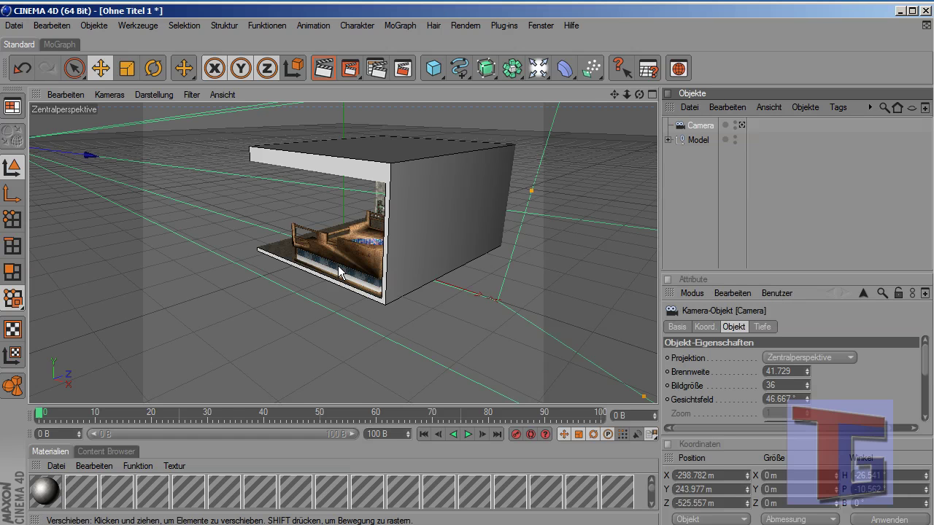
# View through the scene's Camera, run a test render, and orbit closer into the room.
pyautogui.click(110, 95)
pyautogui.moveTo(120, 115)
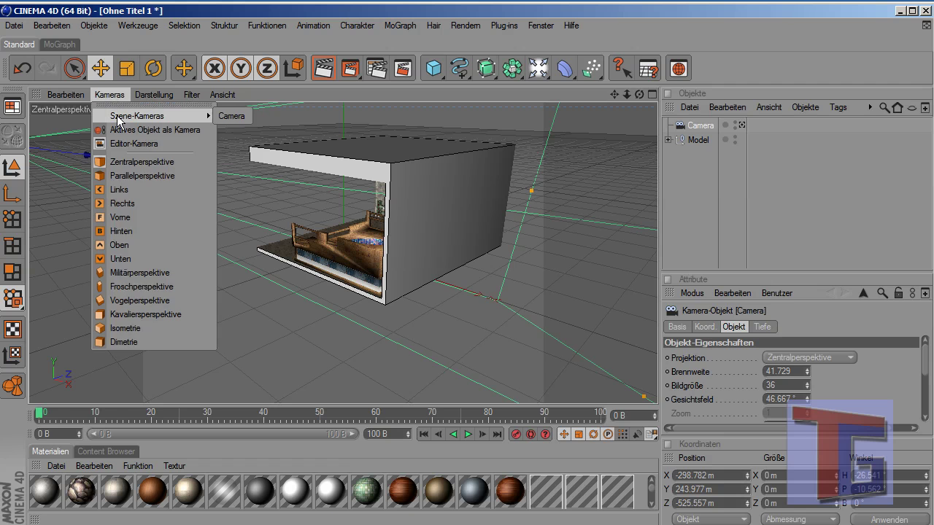
pyautogui.click(232, 117)
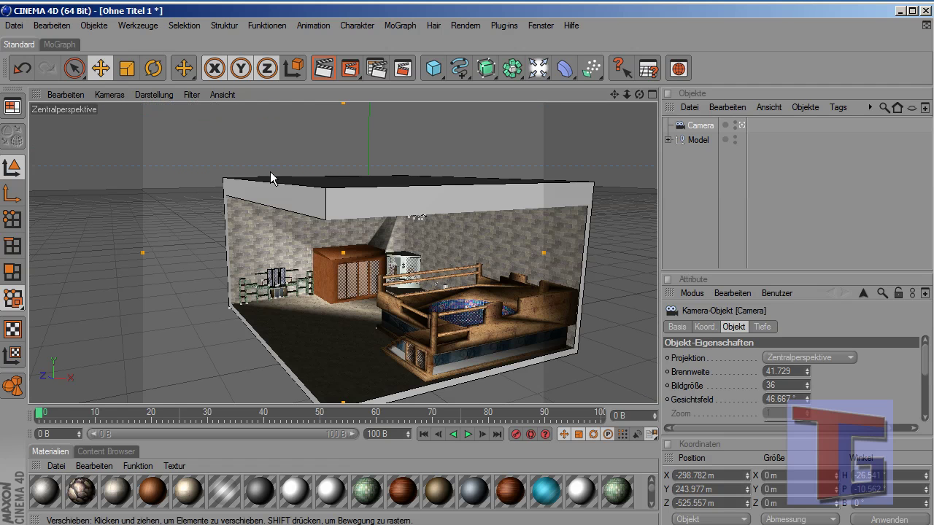
pyautogui.click(693, 196)
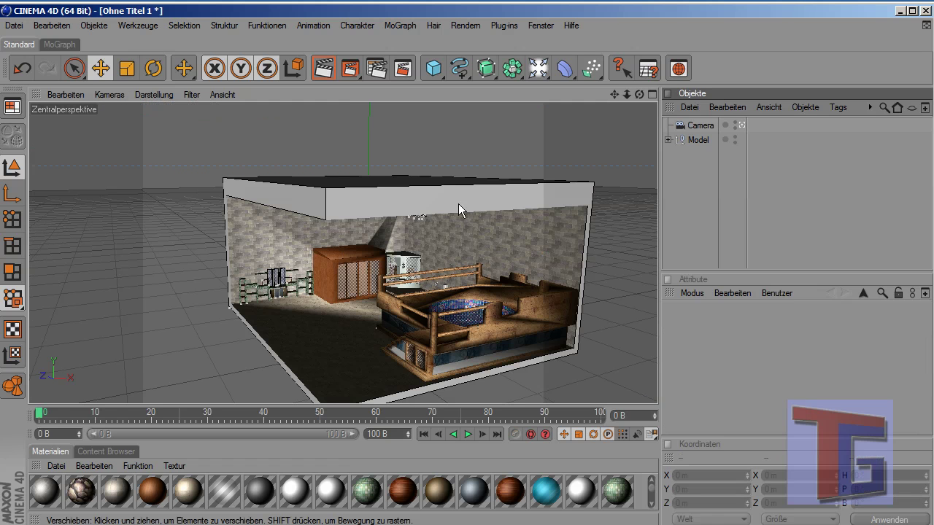
pyautogui.click(324, 68)
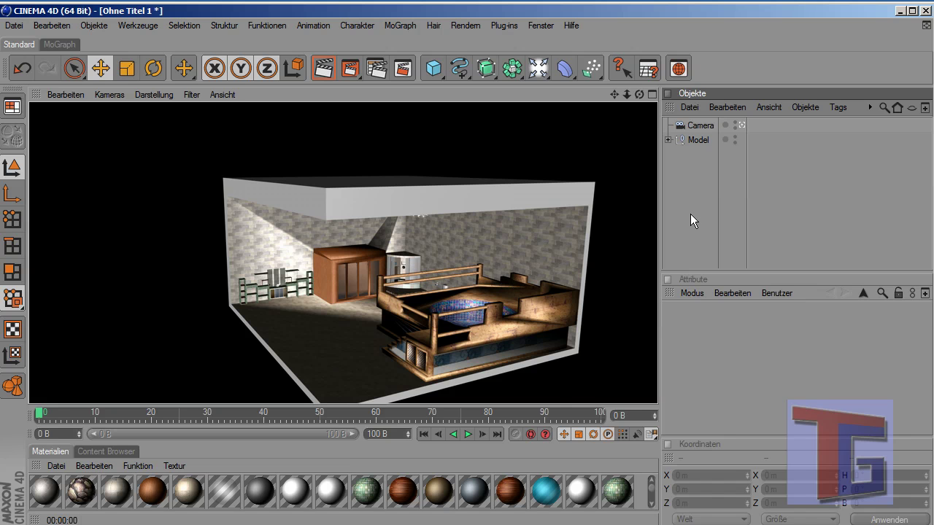
pyautogui.click(455, 269)
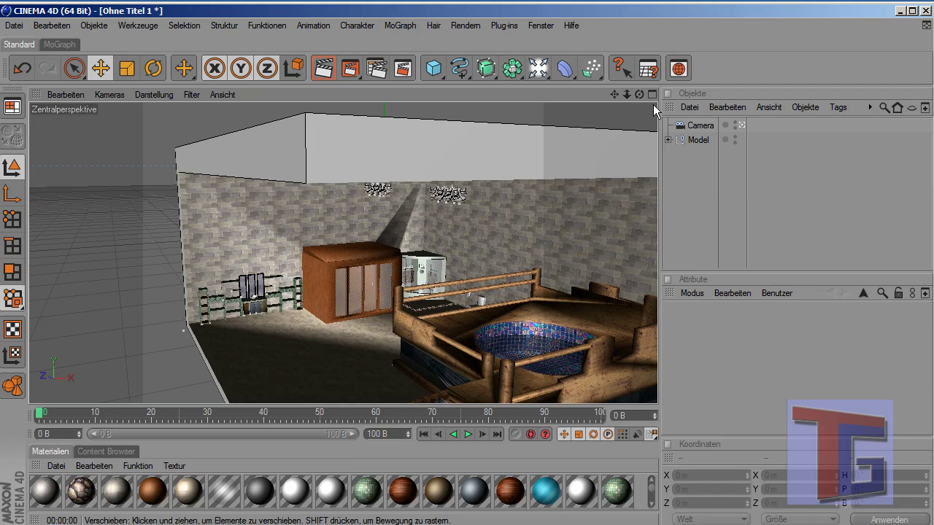
pyautogui.moveTo(639, 94); pyautogui.dragTo(458, 105)
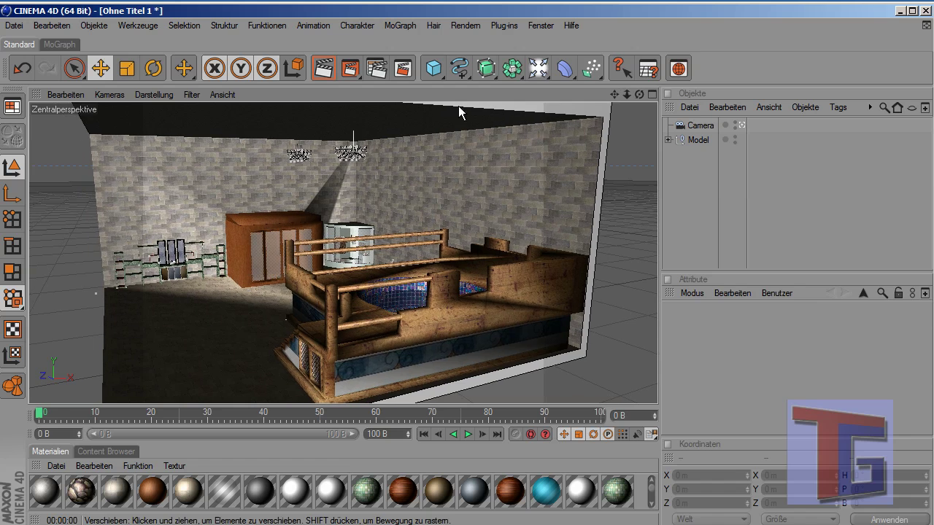
# Add a point light inside the room, set its intensity to 69%, and re-render.
pyautogui.moveTo(538, 68); pyautogui.dragTo(560, 80)
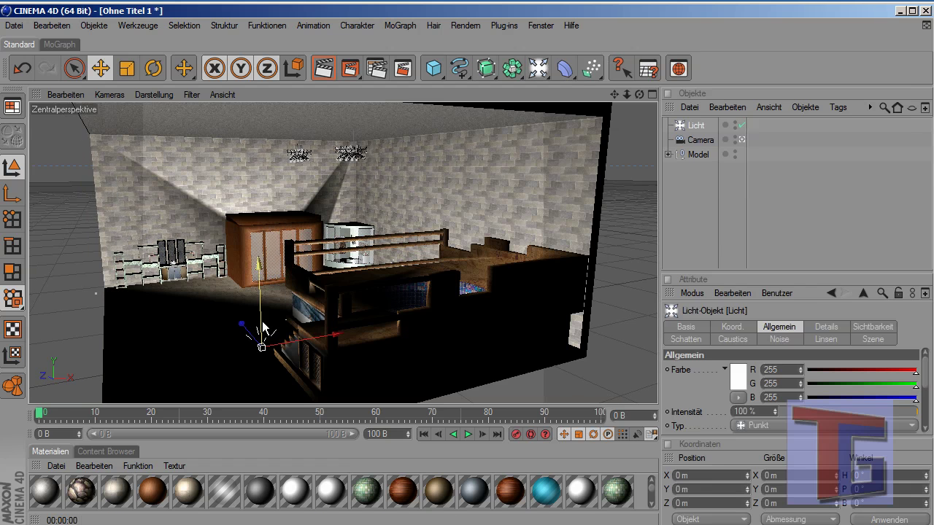
pyautogui.moveTo(262, 325); pyautogui.dragTo(428, 309)
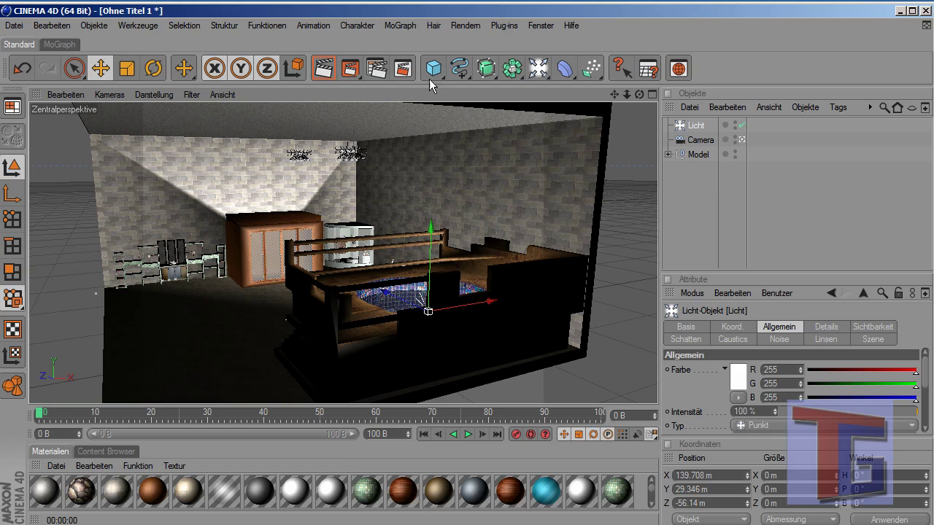
pyautogui.click(323, 70)
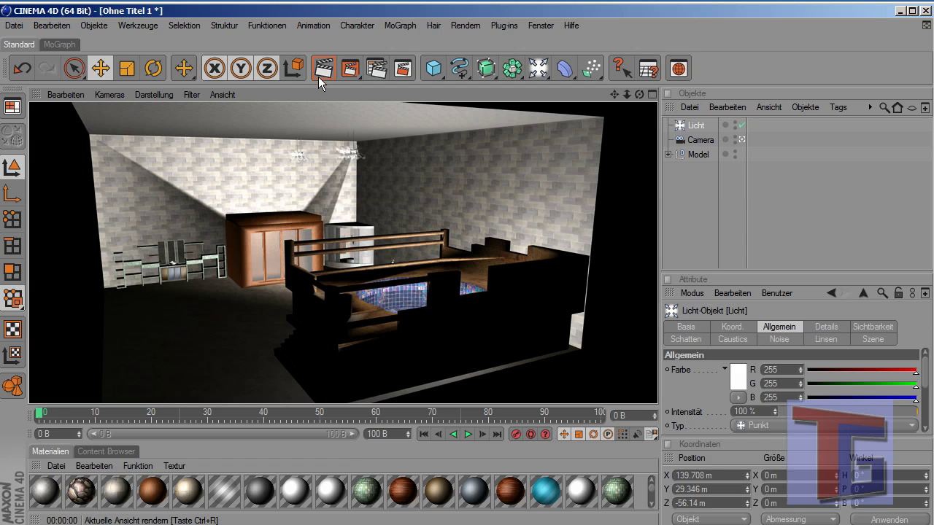
pyautogui.click(692, 135)
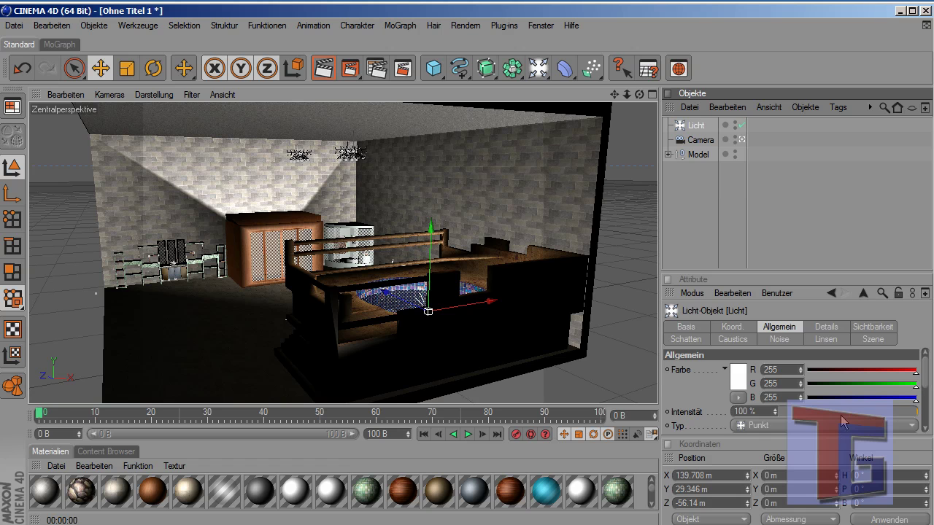
pyautogui.click(844, 414)
pyautogui.moveTo(867, 415); pyautogui.dragTo(874, 412)
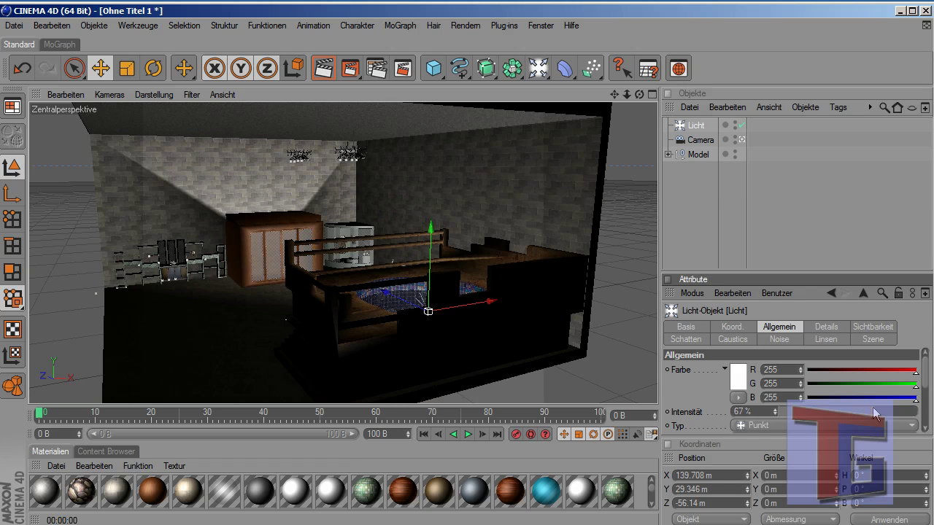
pyautogui.click(325, 69)
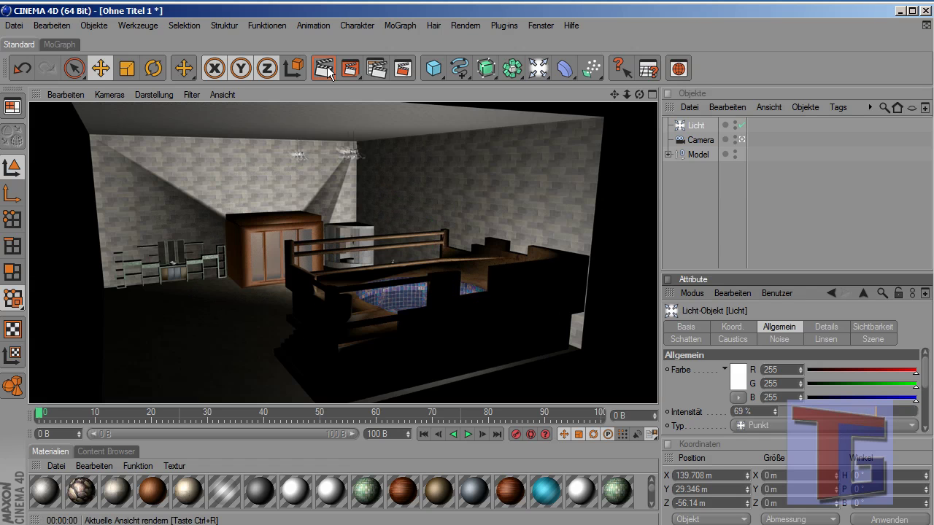
# Add a second point light by the wardrobe at 42% intensity with pale pink colour, then render.
pyautogui.click(694, 192)
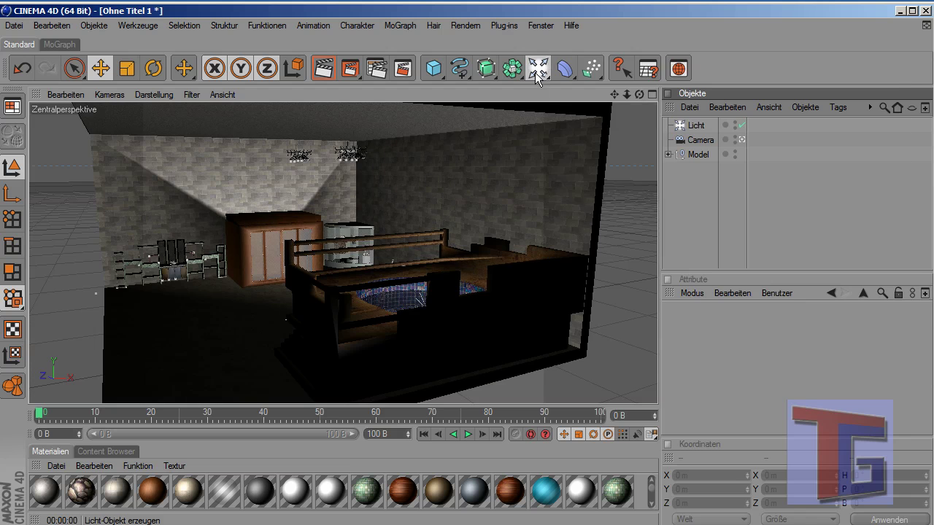
pyautogui.moveTo(538, 69); pyautogui.dragTo(569, 91)
pyautogui.moveTo(252, 331); pyautogui.dragTo(261, 344)
pyautogui.moveTo(235, 310); pyautogui.dragTo(232, 244)
pyautogui.moveTo(819, 411); pyautogui.dragTo(838, 411)
pyautogui.click(739, 376)
pyautogui.click(660, 329)
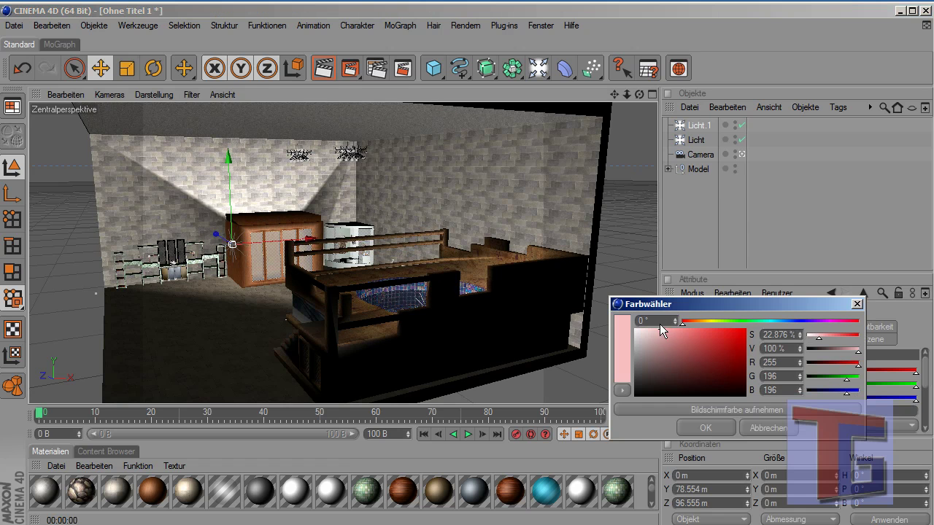
pyautogui.click(706, 427)
pyautogui.click(323, 68)
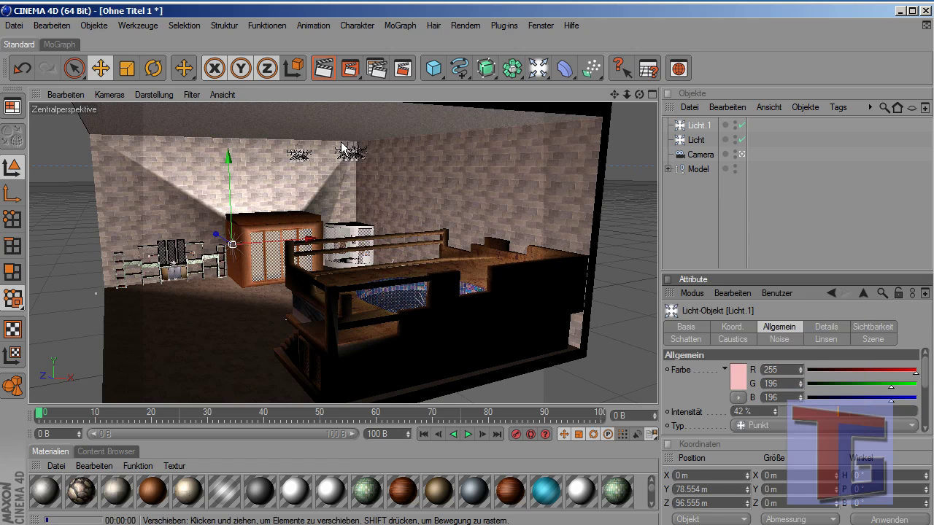
# Orbit to a side angle of the room and render again.
pyautogui.moveTo(639, 95)
pyautogui.mouseDown()
pyautogui.moveTo(606, 97)
pyautogui.moveTo(514, 136)
pyautogui.mouseUp()
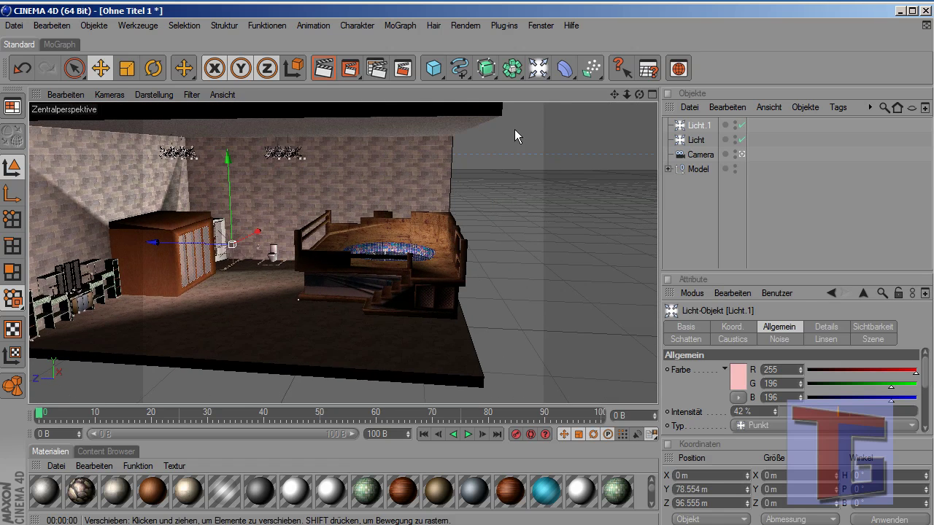
pyautogui.click(320, 71)
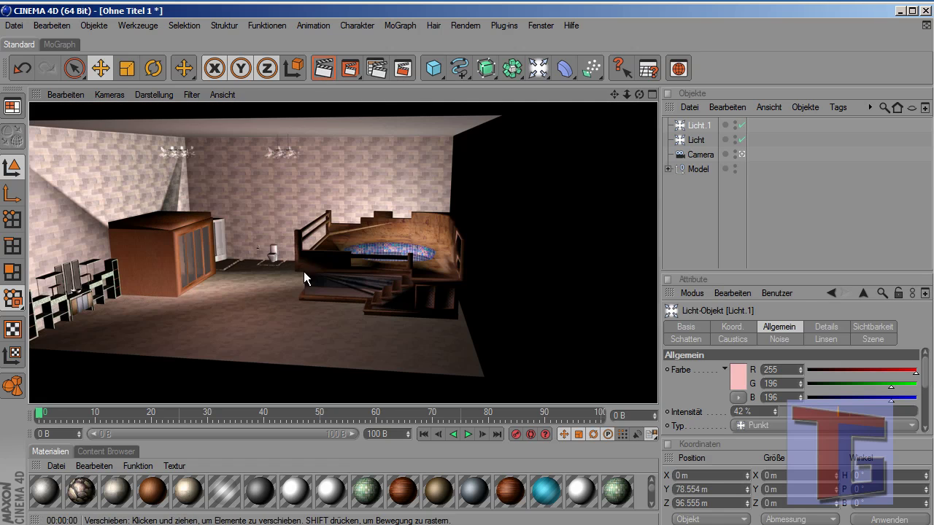
pyautogui.click(685, 256)
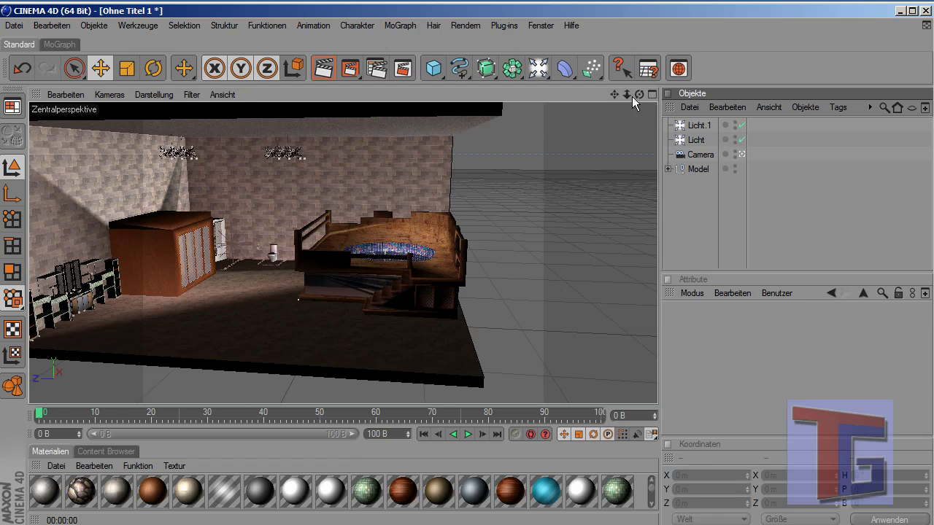
# Orbit and dolly in for a close look at the bed and wardrobe.
pyautogui.moveTo(639, 95); pyautogui.dragTo(462, 229)
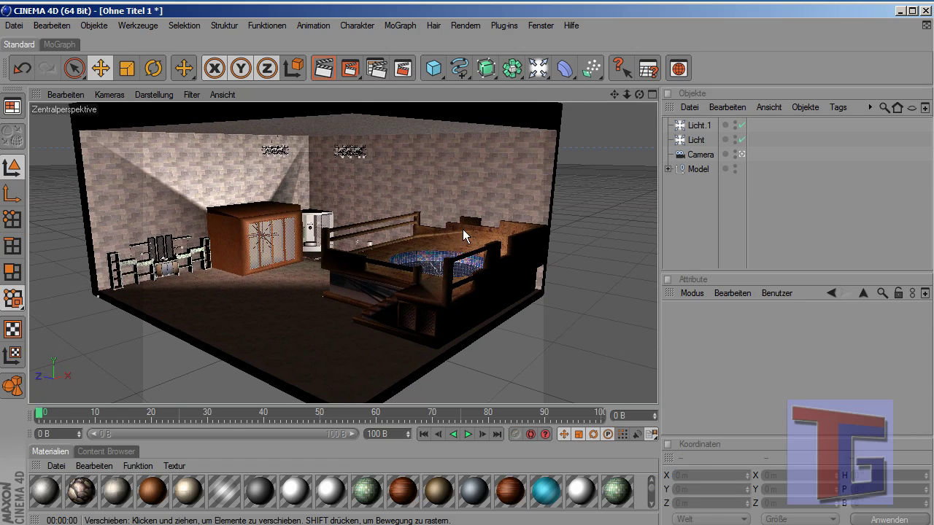
pyautogui.scroll(5, 353, 229)
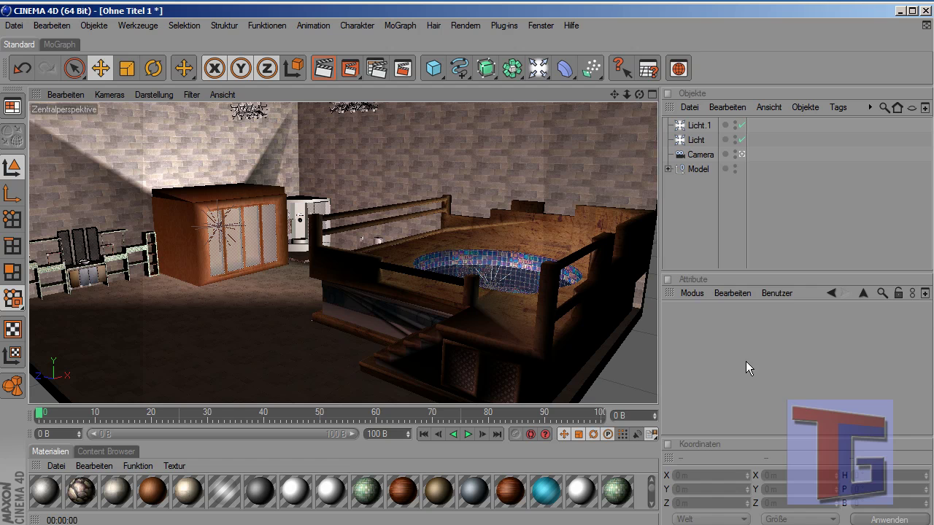
pyautogui.click(513, 267)
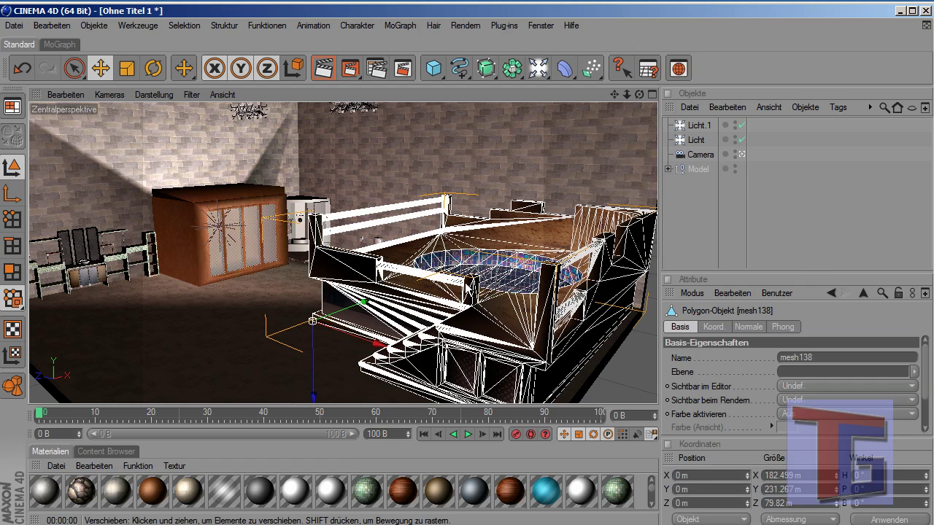
pyautogui.click(703, 210)
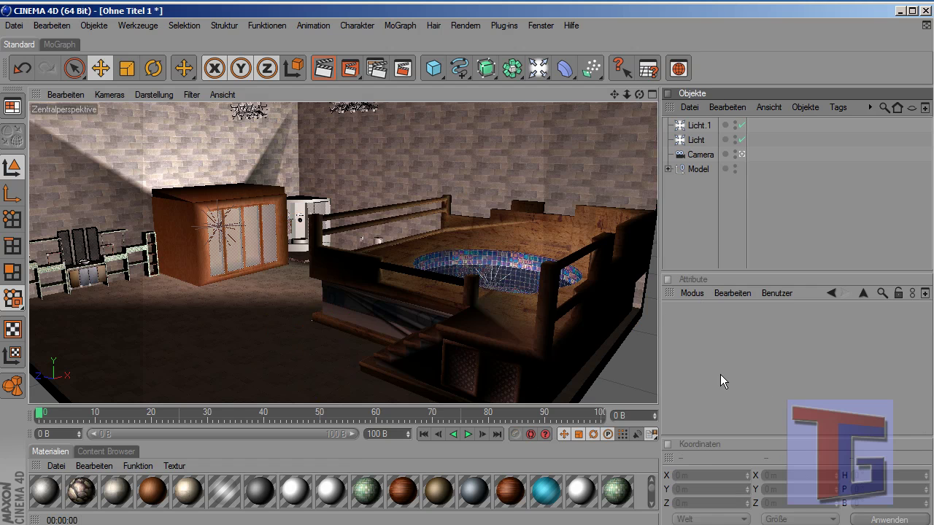